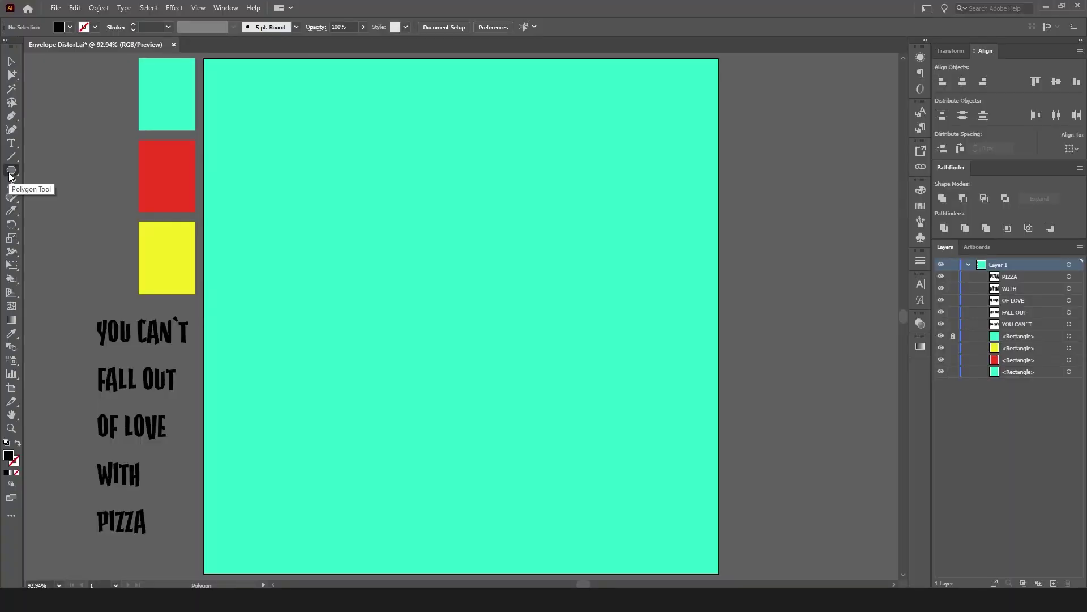
Create a polygon with 3 sides and a 50 px radius on the artboard.
{"action": "left_click", "coordinate": [12, 170]}
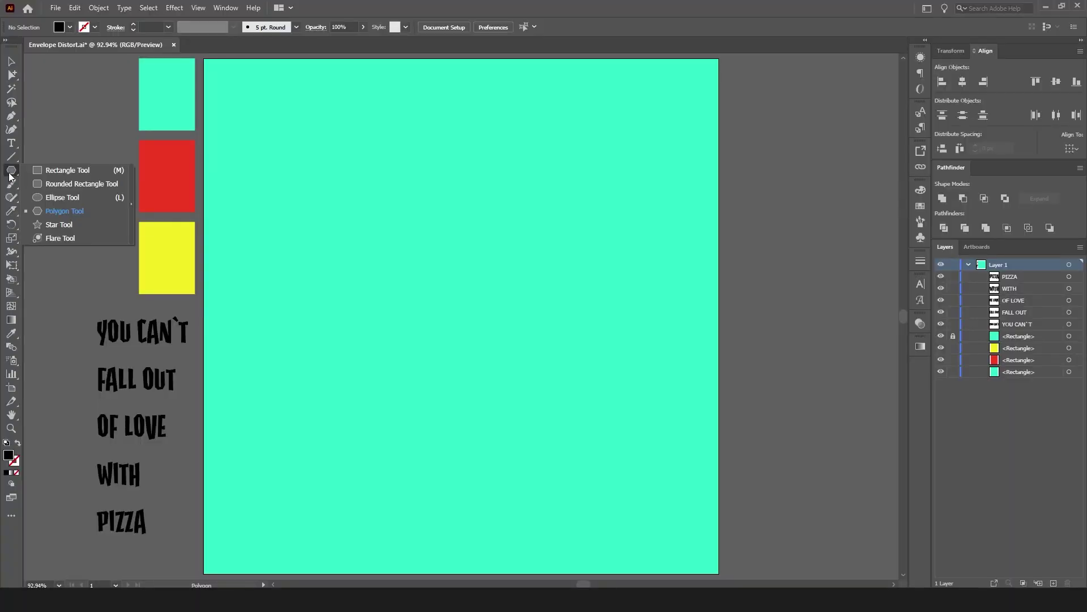
{"action": "left_click", "coordinate": [98, 213]}
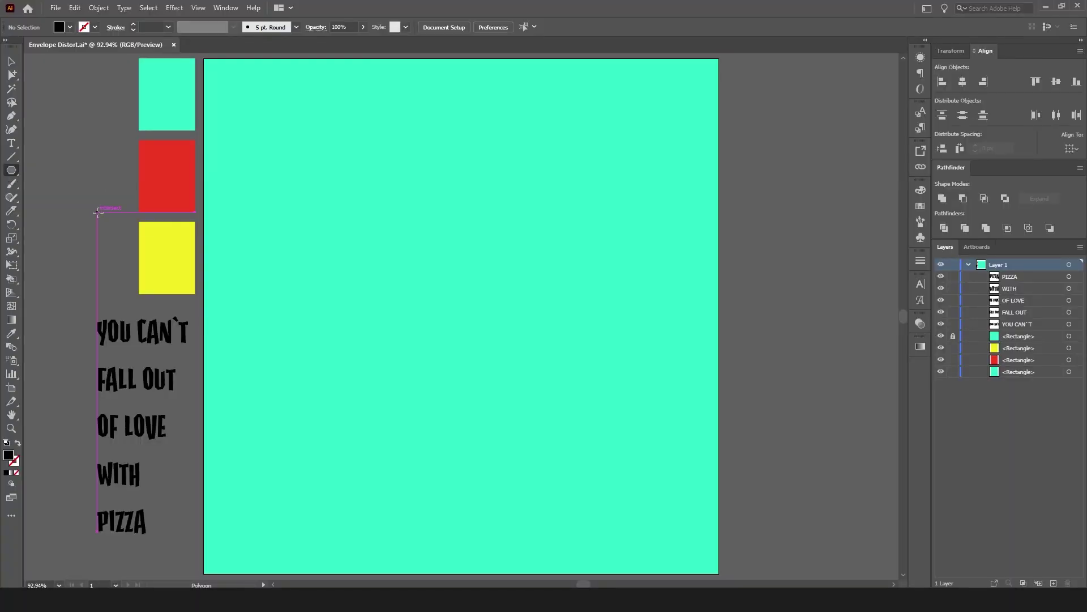
{"action": "left_click", "coordinate": [406, 227]}
{"action": "type", "text": "3"}
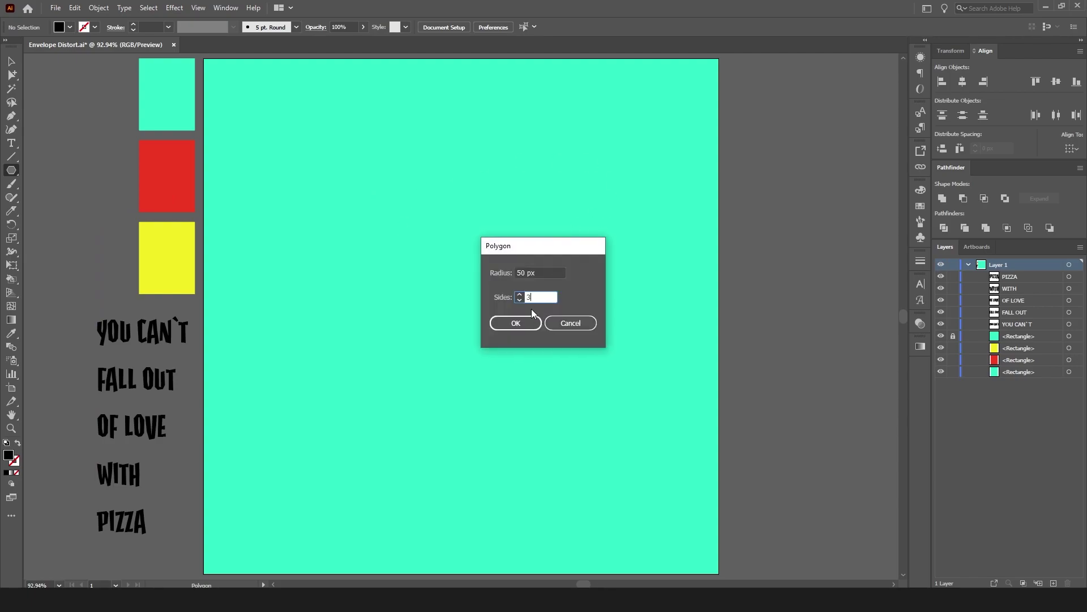
{"action": "left_click", "coordinate": [520, 323]}
Turn the triangle to point downward and enlarge it to about 339 by 379 px.
{"action": "left_click_drag", "start_coordinate": [400, 235], "coordinate": [460, 106]}
{"action": "left_click_drag", "start_coordinate": [468, 240], "coordinate": [462, 139]}
{"action": "left_click_drag", "start_coordinate": [451, 326], "coordinate": [453, 307]}
{"action": "left_click_drag", "start_coordinate": [453, 307], "coordinate": [454, 354]}
{"action": "left_click_drag", "start_coordinate": [458, 222], "coordinate": [463, 243]}
{"action": "mouse_move", "coordinate": [469, 189]}
{"action": "left_mouse_down"}
{"action": "mouse_move", "coordinate": [470, 89]}
{"action": "mouse_move", "coordinate": [470, 114]}
{"action": "left_mouse_up"}
Centre the triangle on the artboard and swap its fill and stroke, leaving a 1 pt black outline without fill.
{"action": "left_click", "coordinate": [533, 27]}
{"action": "key", "text": "shift+x"}
{"action": "left_click", "coordinate": [68, 105]}
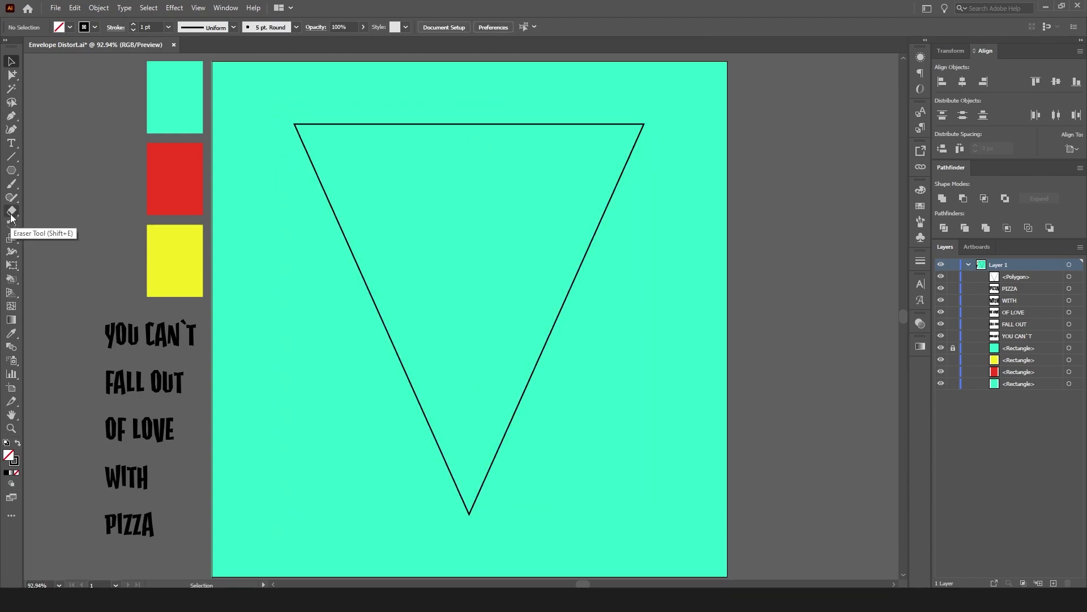
Switch to the Knife tool for cutting the triangle.
{"action": "left_click", "coordinate": [11, 211]}
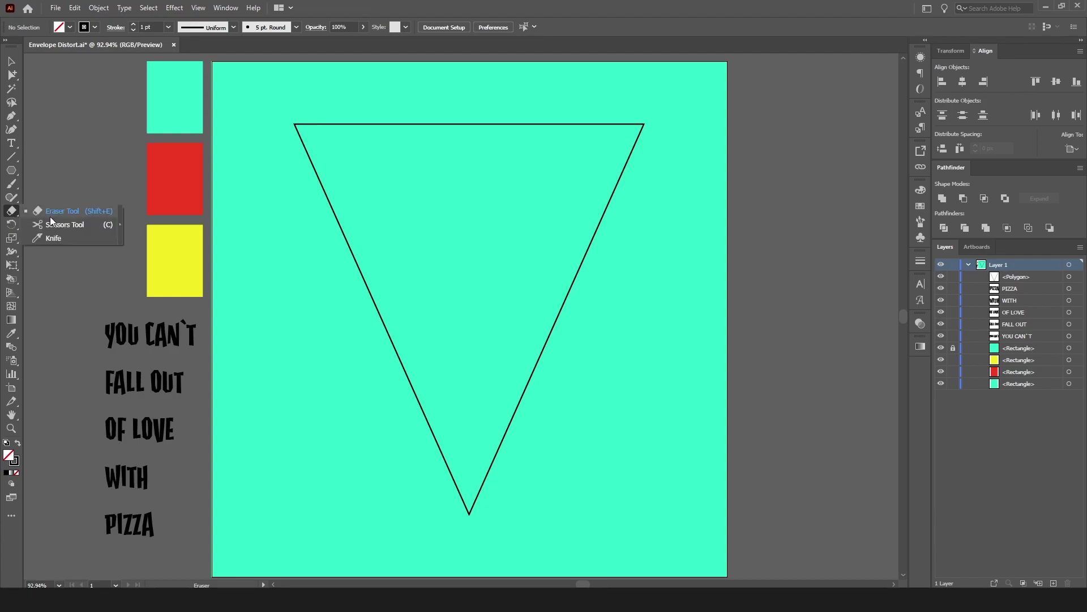
{"action": "left_click", "coordinate": [54, 233]}
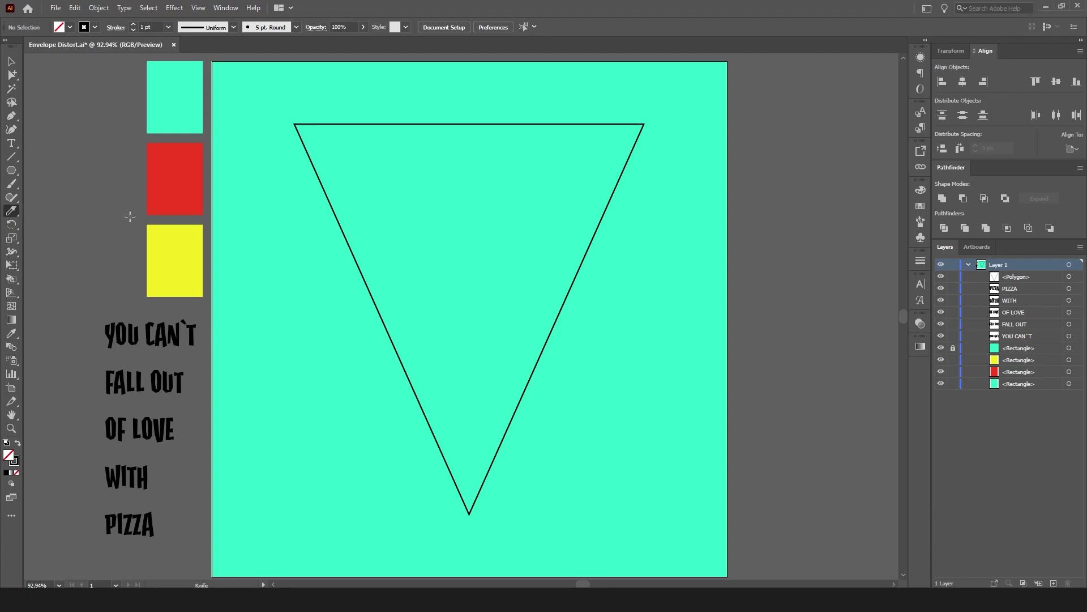
{"action": "left_click", "coordinate": [12, 516]}
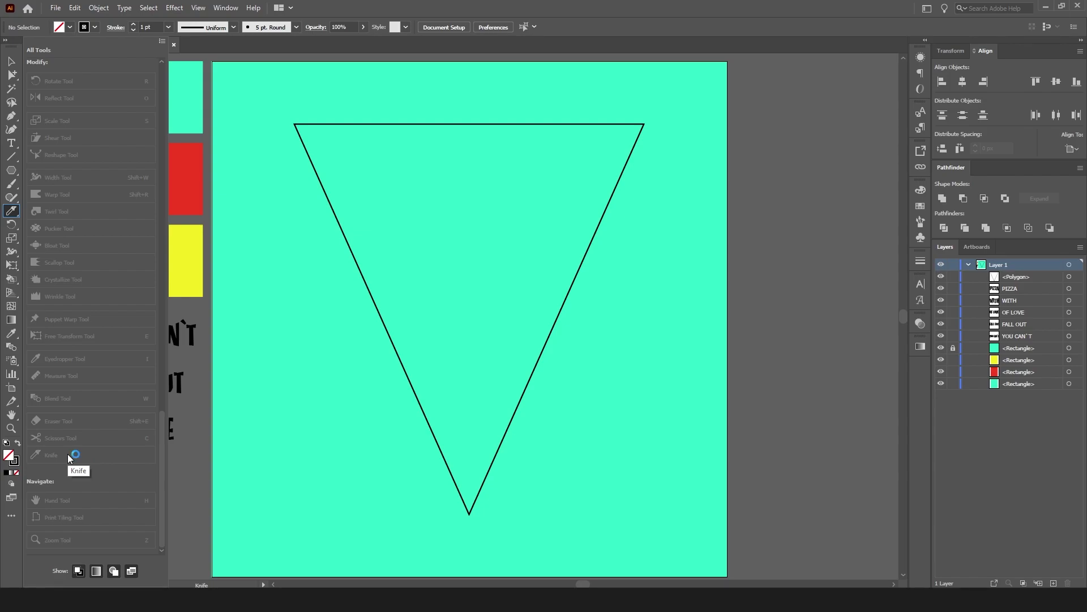
{"action": "scroll", "coordinate": [68, 456], "scroll_direction": "up", "scroll_amount": 10}
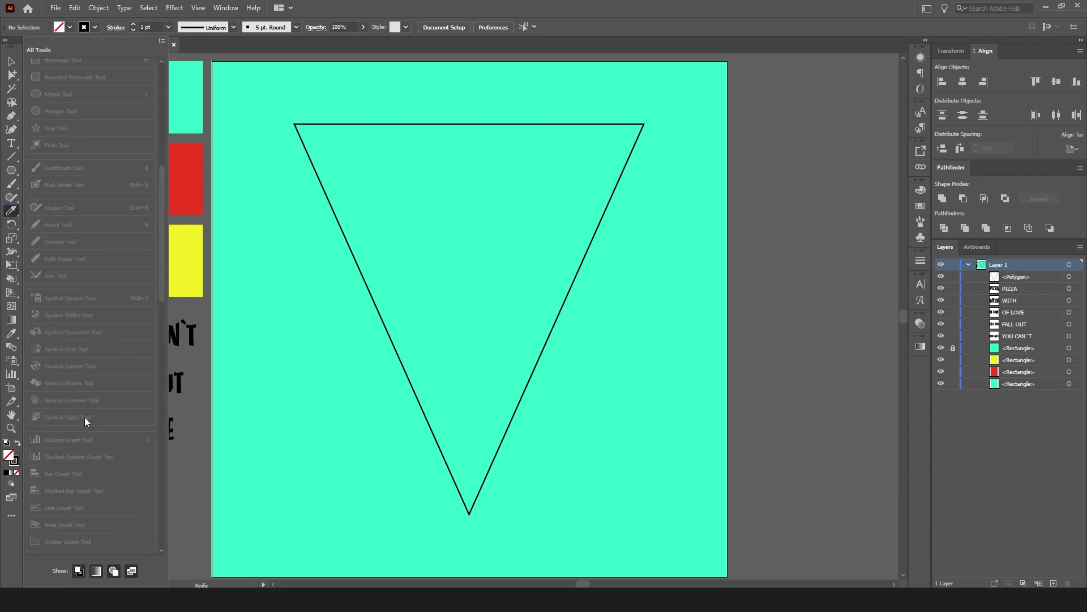
{"action": "left_click", "coordinate": [335, 194]}
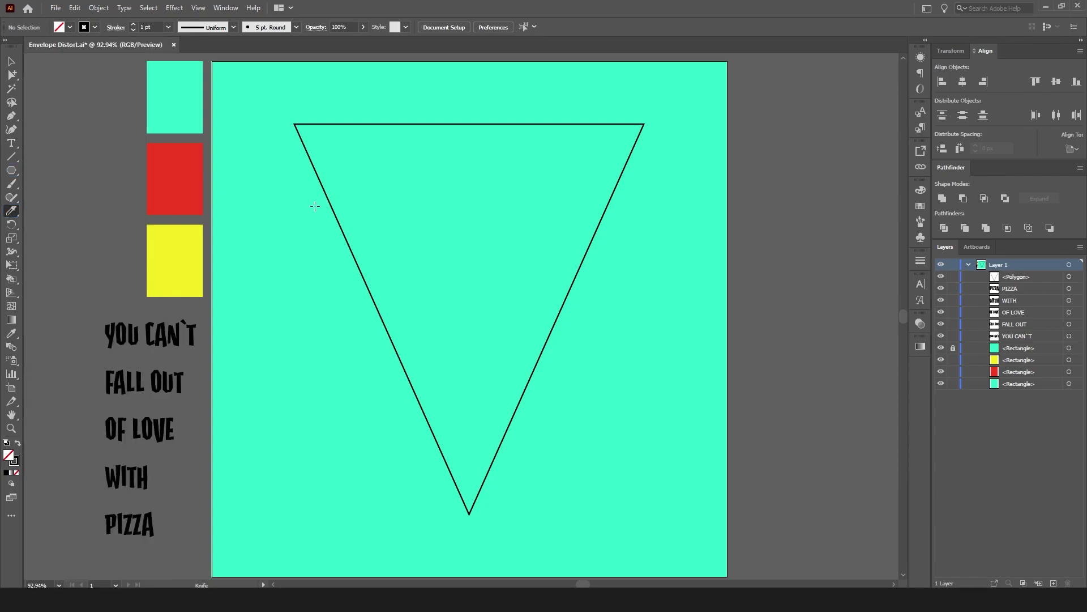
{"action": "mouse_move", "coordinate": [307, 210]}
{"action": "left_mouse_down"}
{"action": "mouse_move", "coordinate": [500, 202]}
{"action": "mouse_move", "coordinate": [622, 224]}
{"action": "mouse_move", "coordinate": [657, 268]}
{"action": "left_mouse_up"}
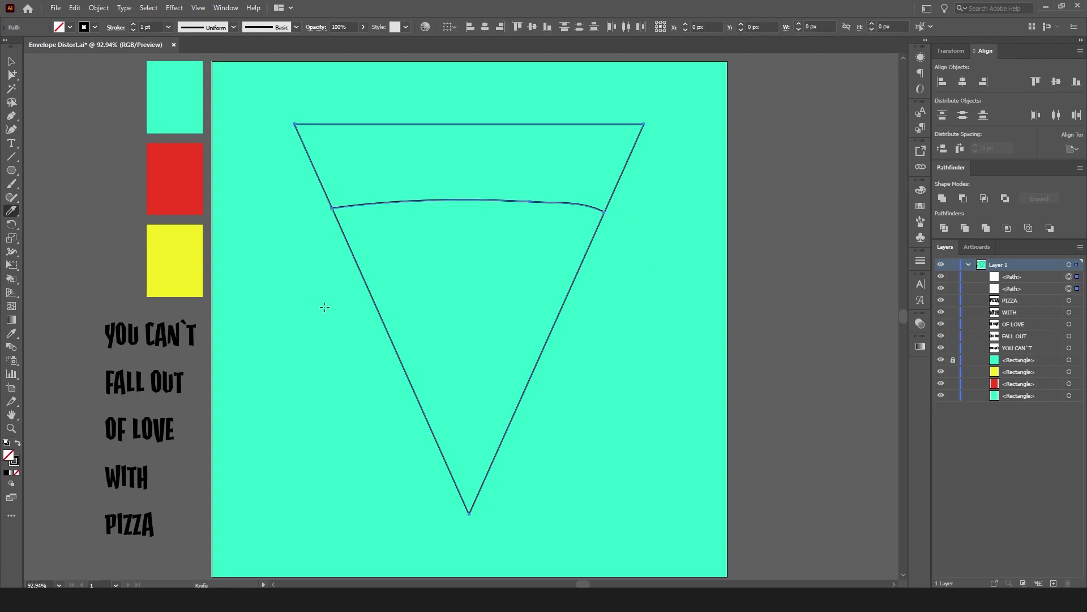
{"action": "mouse_move", "coordinate": [323, 304]}
{"action": "left_mouse_down"}
{"action": "mouse_move", "coordinate": [517, 276]}
{"action": "mouse_move", "coordinate": [629, 318]}
{"action": "mouse_move", "coordinate": [644, 337]}
{"action": "left_mouse_up"}
{"action": "mouse_move", "coordinate": [377, 390]}
{"action": "left_mouse_down"}
{"action": "mouse_move", "coordinate": [541, 366]}
{"action": "mouse_move", "coordinate": [604, 401]}
{"action": "mouse_move", "coordinate": [303, 449]}
{"action": "left_mouse_up"}
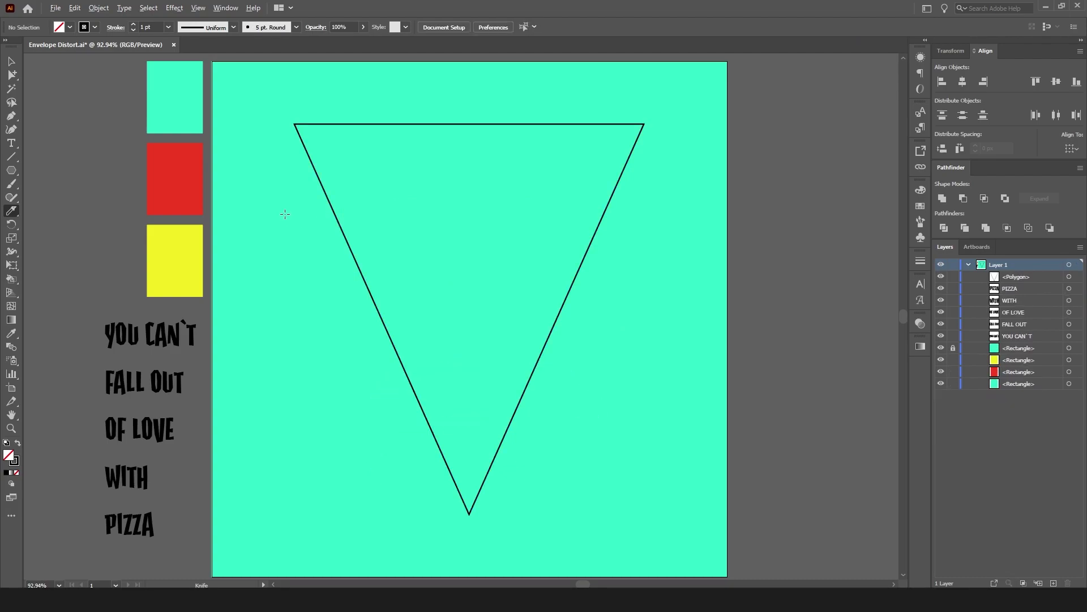
Divide the triangle into five pieces with four straight Knife cuts from side to side, each at a slightly different angle.
{"action": "left_click_drag", "start_coordinate": [285, 214], "coordinate": [693, 164]}
{"action": "left_click_drag", "start_coordinate": [331, 255], "coordinate": [632, 259]}
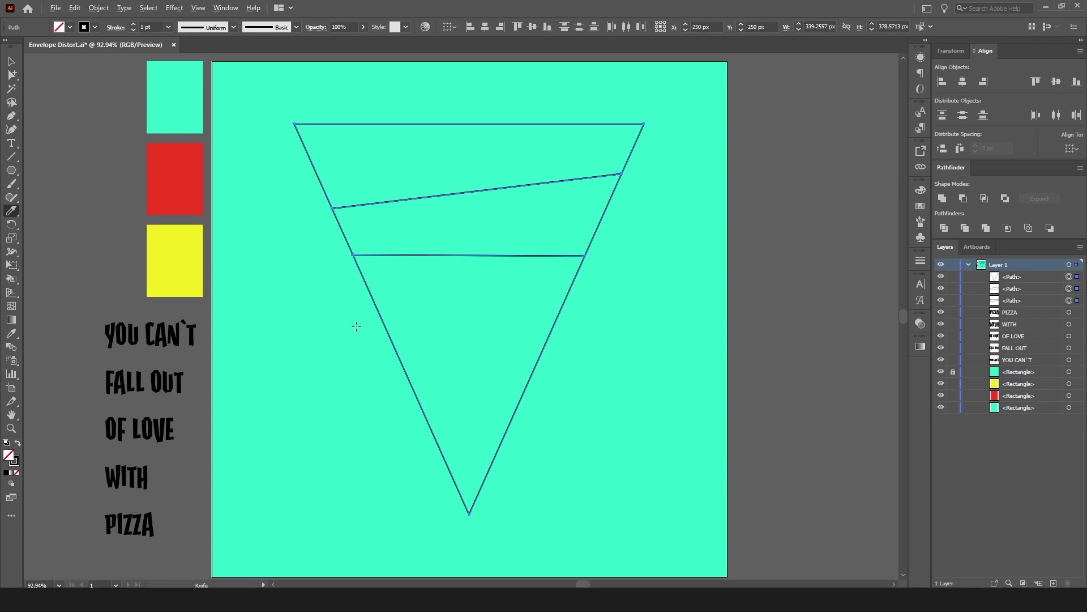
{"action": "left_click_drag", "start_coordinate": [357, 327], "coordinate": [602, 319]}
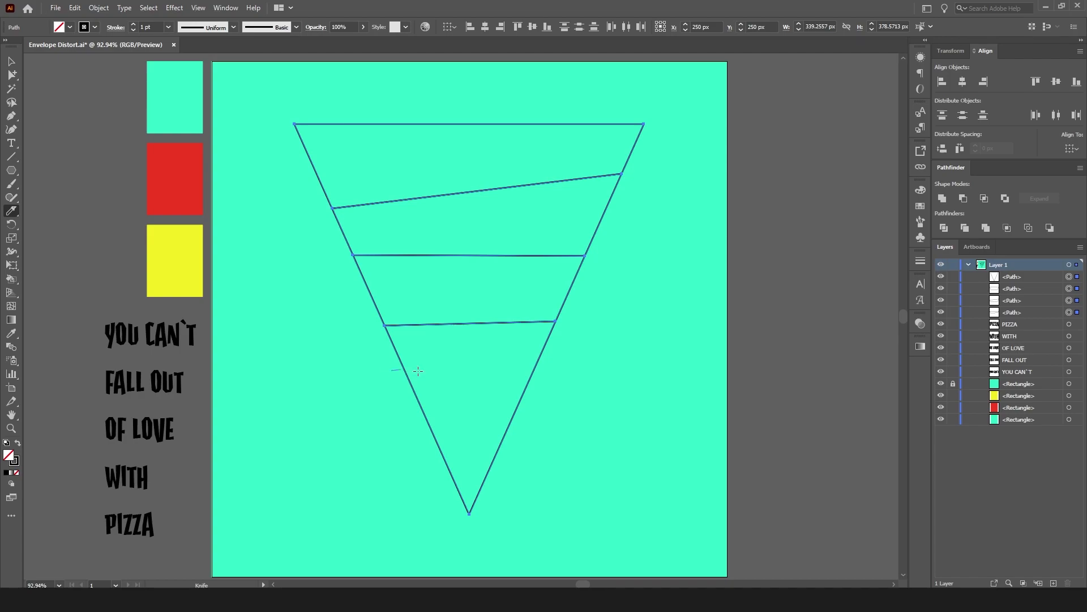
{"action": "mouse_move", "coordinate": [418, 371]}
{"action": "left_mouse_down"}
{"action": "mouse_move", "coordinate": [559, 406]}
{"action": "mouse_move", "coordinate": [584, 384]}
{"action": "left_mouse_up"}
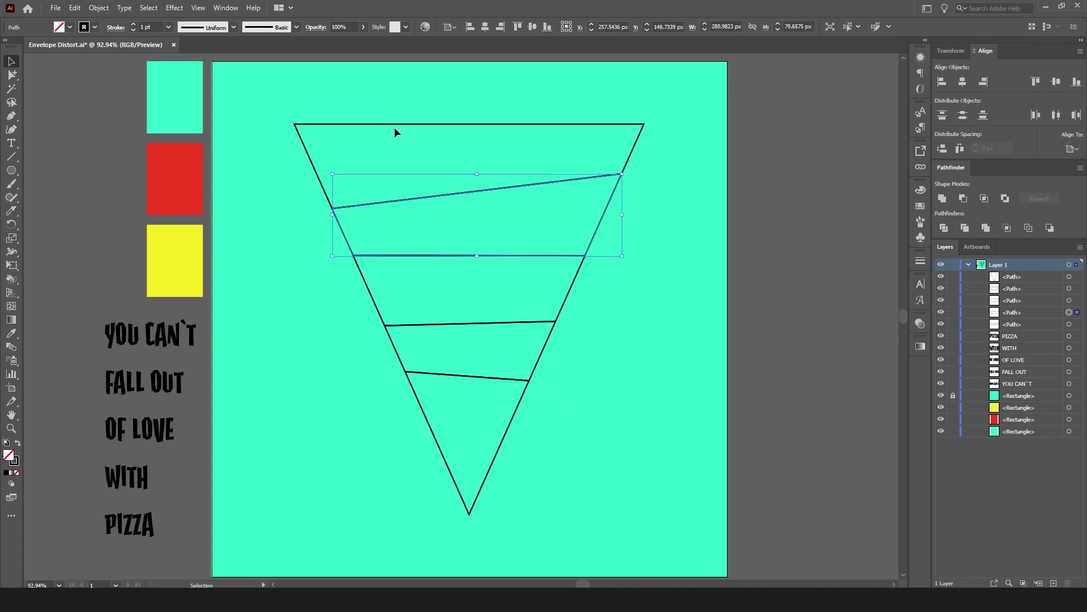
Spread the five triangle pieces apart so there are gaps between them and the upper two are slightly offset sideways.
{"action": "left_click", "coordinate": [395, 127]}
{"action": "left_click_drag", "start_coordinate": [406, 124], "coordinate": [406, 119]}
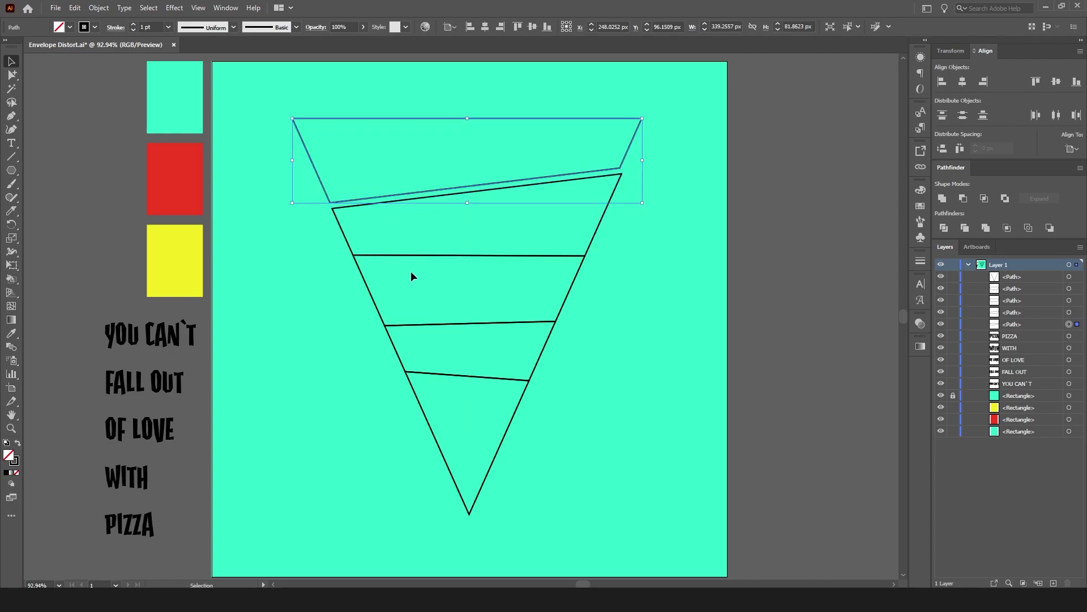
{"action": "left_click_drag", "start_coordinate": [469, 514], "coordinate": [472, 555]}
{"action": "left_click_drag", "start_coordinate": [459, 375], "coordinate": [459, 410]}
{"action": "left_click_drag", "start_coordinate": [461, 322], "coordinate": [461, 346]}
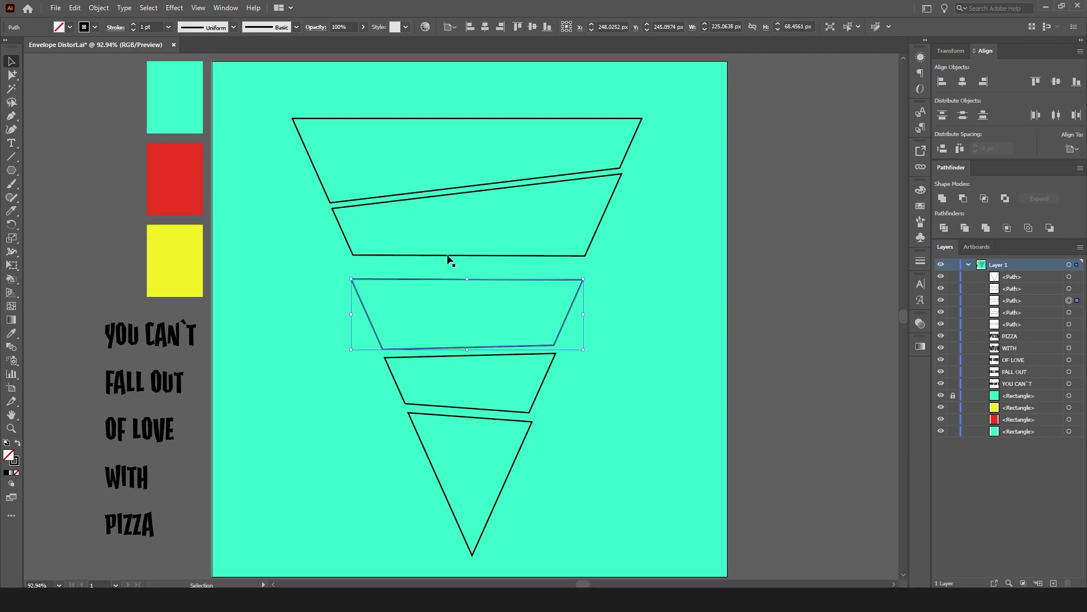
{"action": "left_click_drag", "start_coordinate": [436, 199], "coordinate": [436, 211]}
{"action": "left_click_drag", "start_coordinate": [504, 181], "coordinate": [492, 196]}
Place YOU CAN`T, FALL OUT, OF LOVE, WITH and PIZZA inside the five pieces, in order from the widest piece down.
{"action": "left_click_drag", "start_coordinate": [132, 341], "coordinate": [432, 173]}
{"action": "left_click_drag", "start_coordinate": [135, 390], "coordinate": [495, 237]}
{"action": "left_click_drag", "start_coordinate": [142, 428], "coordinate": [453, 313]}
{"action": "left_click_drag", "start_coordinate": [129, 494], "coordinate": [492, 390]}
{"action": "left_click_drag", "start_coordinate": [137, 530], "coordinate": [471, 462]}
{"action": "right_click", "coordinate": [464, 380]}
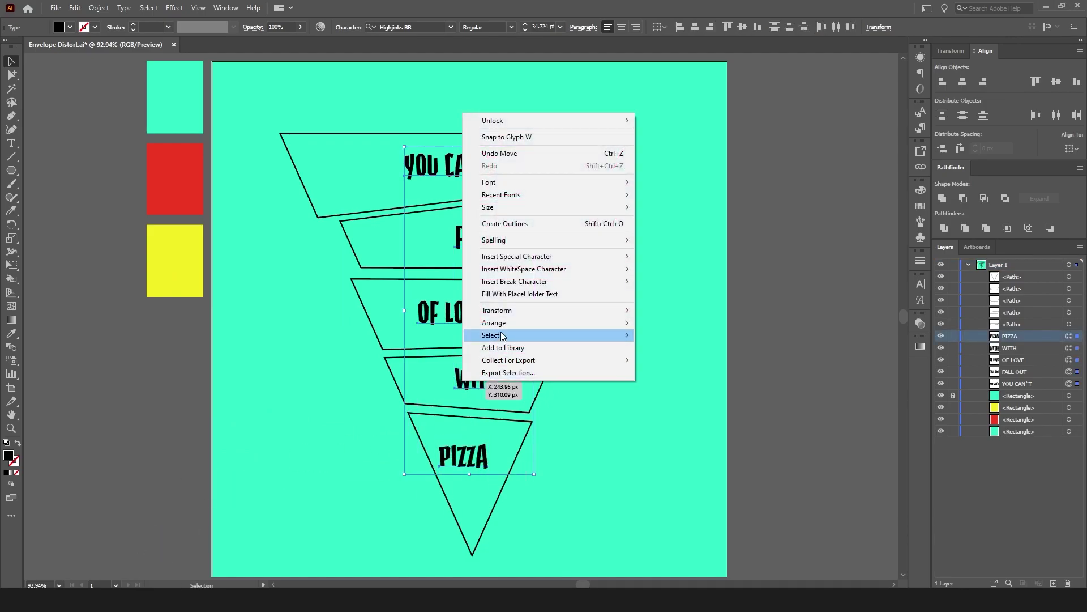
{"action": "mouse_move", "coordinate": [508, 329]}
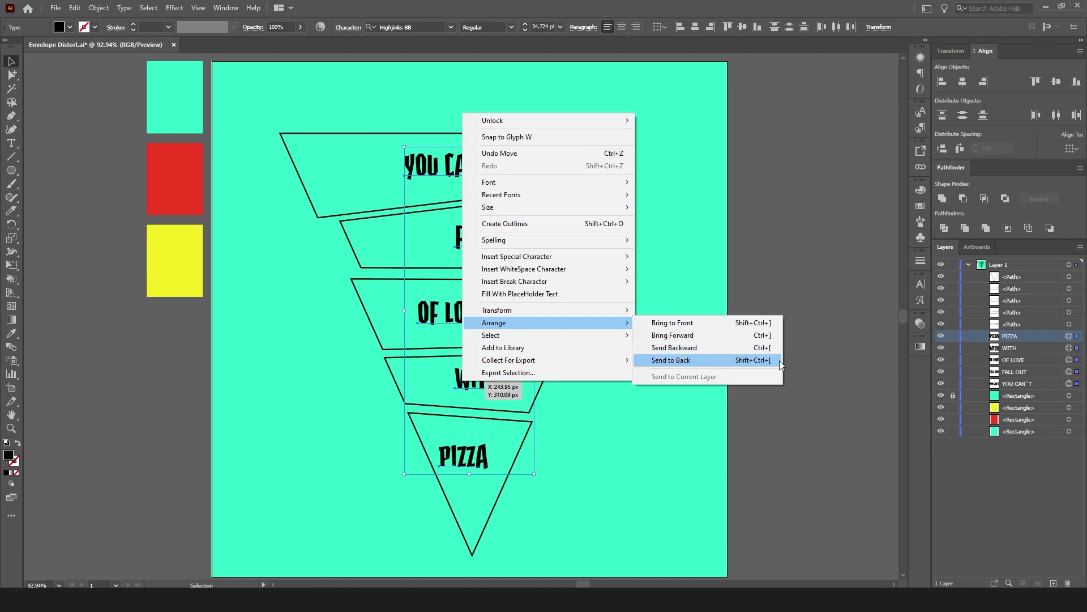
{"action": "left_click", "coordinate": [347, 350]}
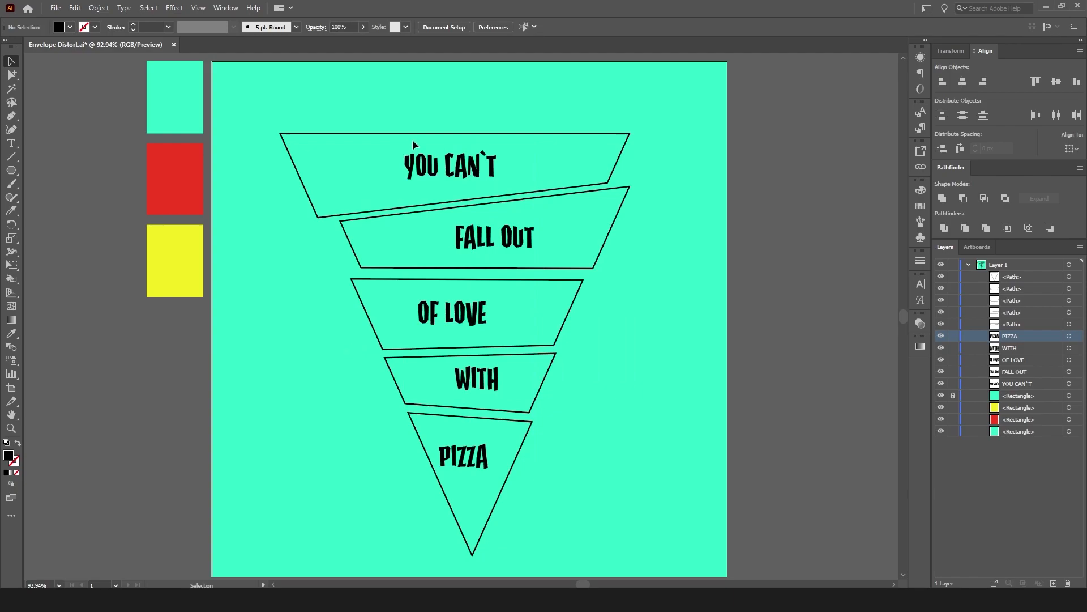
Envelope-distort the YOU CAN`T text into the uppermost piece using Make with Top Object.
{"action": "left_click_drag", "start_coordinate": [402, 114], "coordinate": [451, 181]}
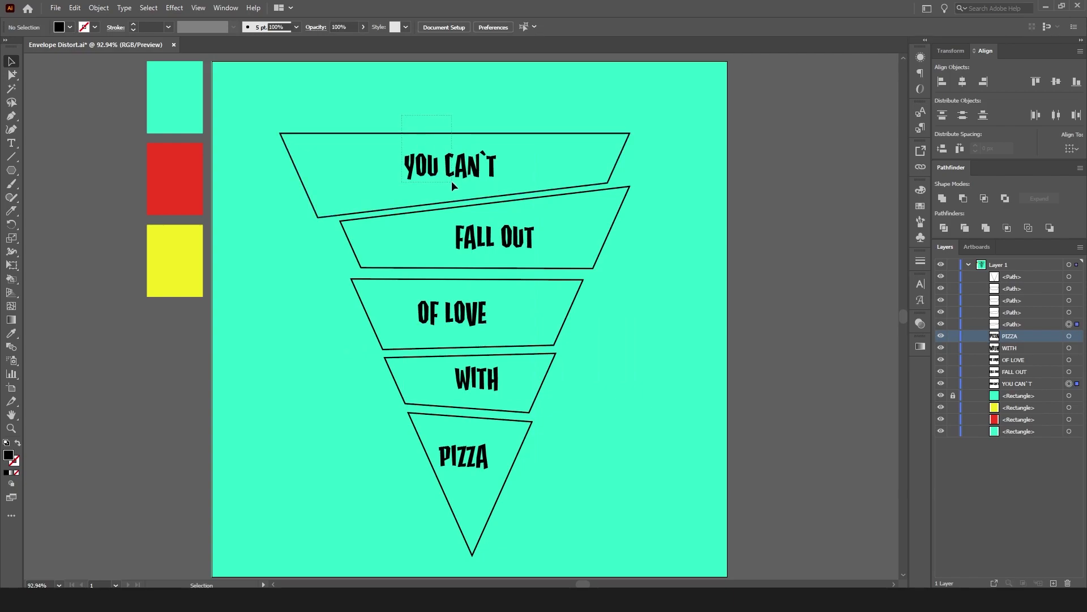
{"action": "left_click", "coordinate": [101, 9]}
{"action": "mouse_move", "coordinate": [160, 333]}
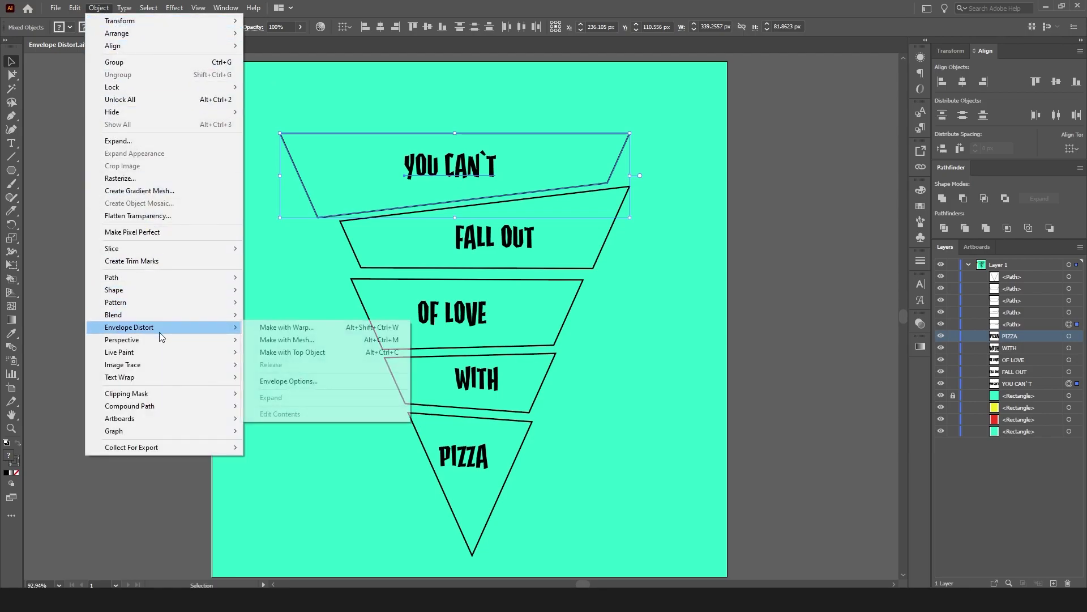
{"action": "left_click", "coordinate": [355, 351]}
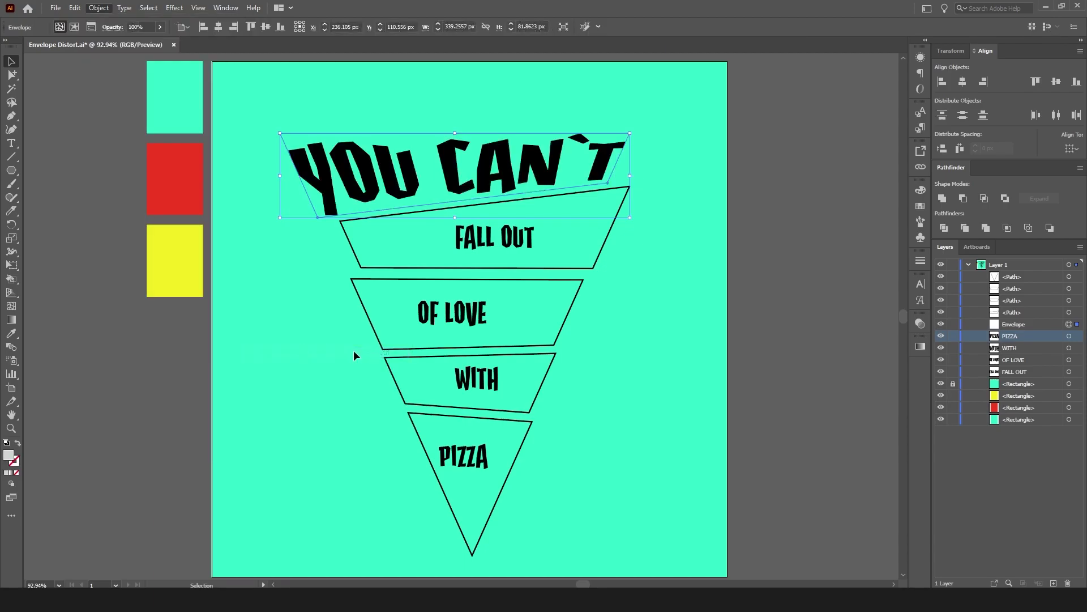
{"action": "left_click", "coordinate": [694, 237]}
Envelope-distort FALL OUT, OF LOVE, WITH and PIZZA with their surrounding pieces as the top objects.
{"action": "left_click_drag", "start_coordinate": [548, 244], "coordinate": [463, 255]}
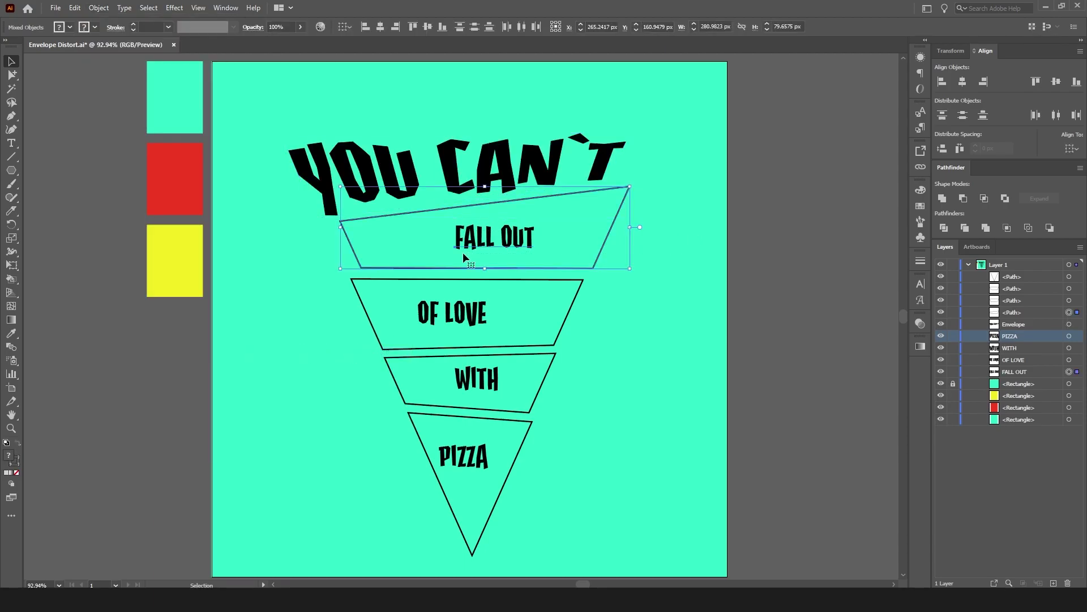
{"action": "key", "text": "ctrl+alt+c"}
{"action": "left_click", "coordinate": [328, 330]}
{"action": "left_click_drag", "start_coordinate": [327, 330], "coordinate": [479, 303]}
{"action": "key", "text": "ctrl+alt+c"}
{"action": "left_click_drag", "start_coordinate": [386, 393], "coordinate": [504, 380]}
{"action": "key", "text": "ctrl+alt+c"}
{"action": "left_click_drag", "start_coordinate": [397, 466], "coordinate": [497, 448]}
{"action": "key", "text": "ctrl+alt+c"}
{"action": "left_click", "coordinate": [695, 361]}
Expand all five text envelopes into editable shapes.
{"action": "left_click_drag", "start_coordinate": [333, 102], "coordinate": [533, 543]}
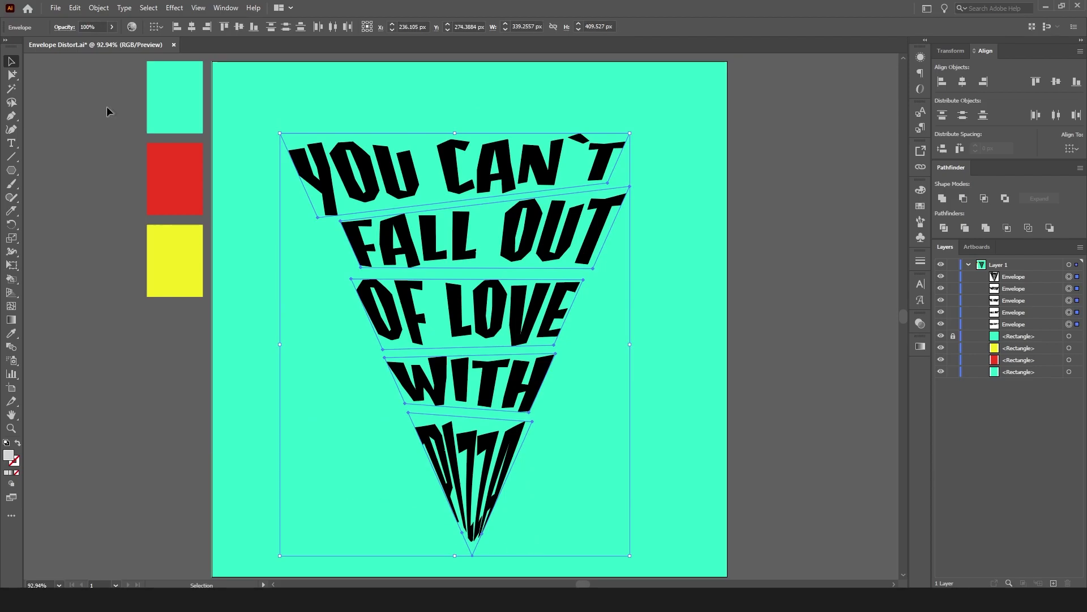
{"action": "left_click", "coordinate": [105, 8]}
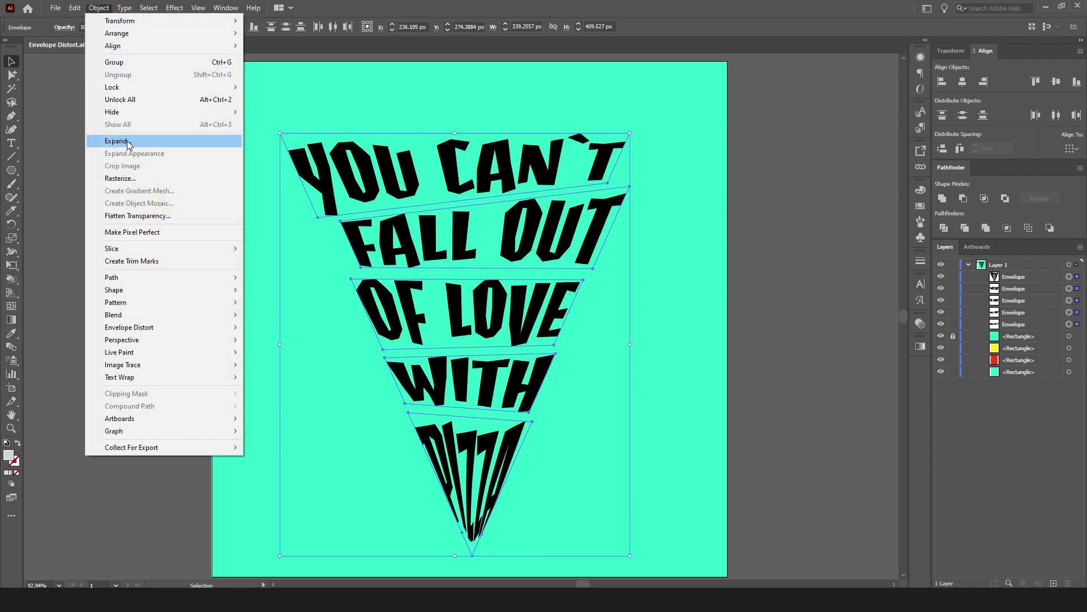
{"action": "left_click", "coordinate": [201, 140]}
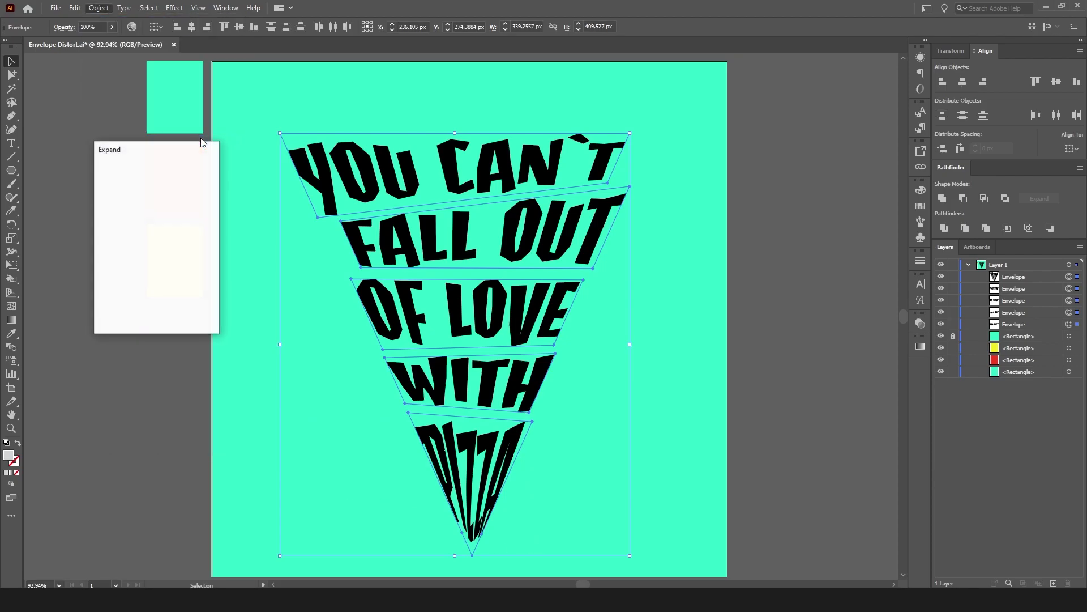
{"action": "left_click", "coordinate": [135, 316]}
Group the five expanded words into a single group.
{"action": "right_click", "coordinate": [480, 368]}
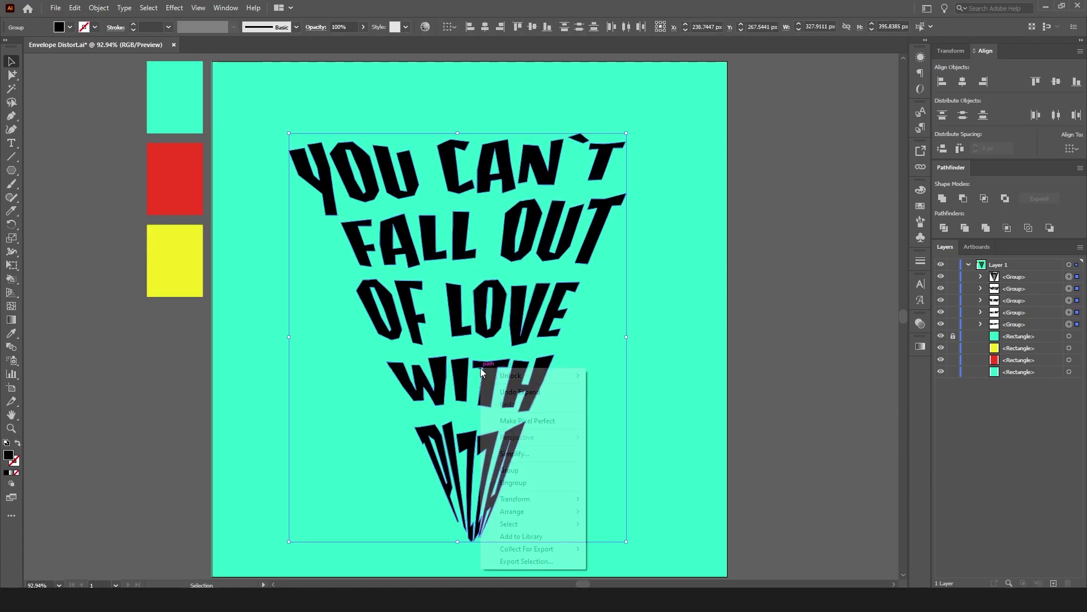
{"action": "left_click", "coordinate": [535, 471]}
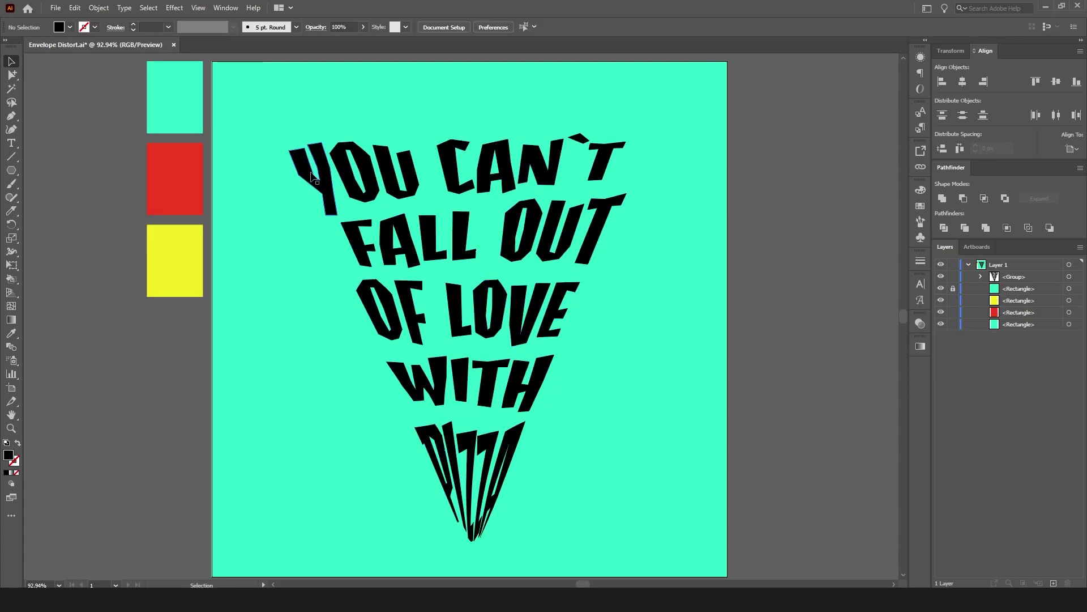
{"action": "left_click", "coordinate": [312, 177]}
Copy the lettering group and paste the duplicate in place.
{"action": "left_click", "coordinate": [85, 8]}
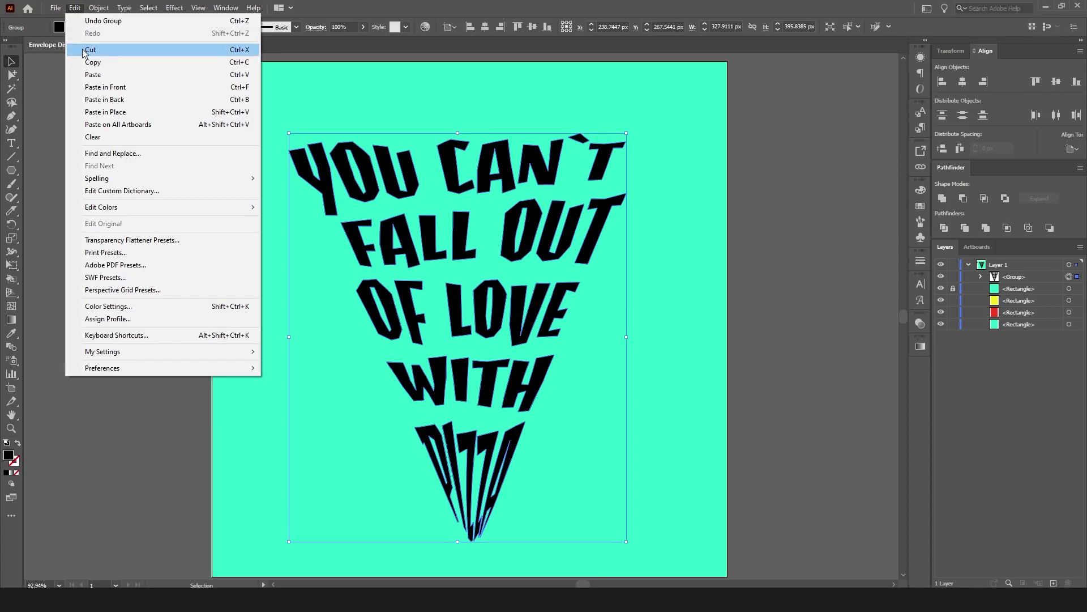
{"action": "left_click", "coordinate": [222, 63]}
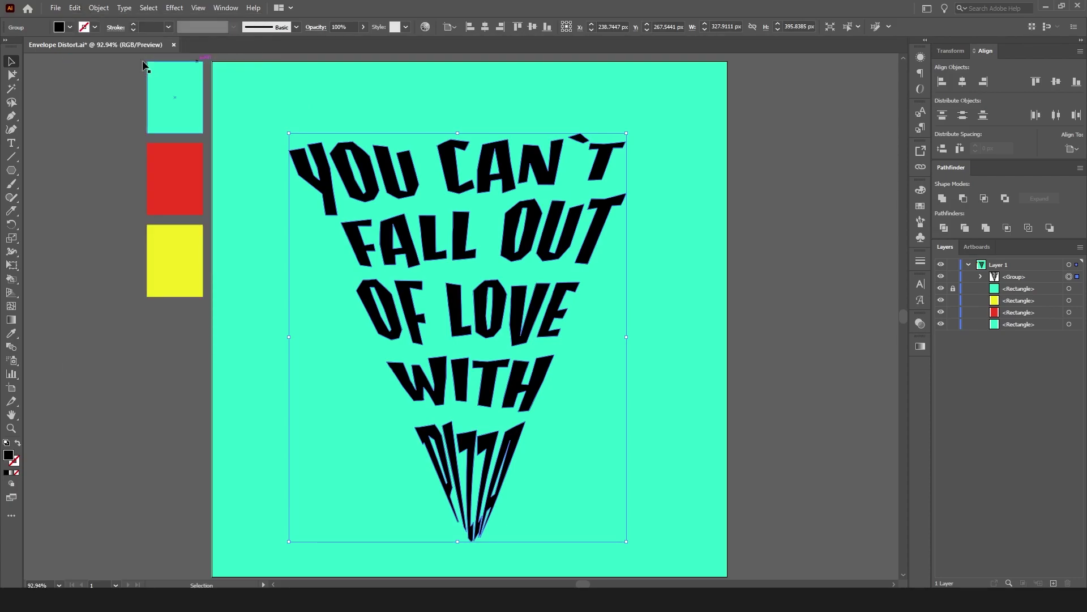
{"action": "left_click", "coordinate": [75, 8]}
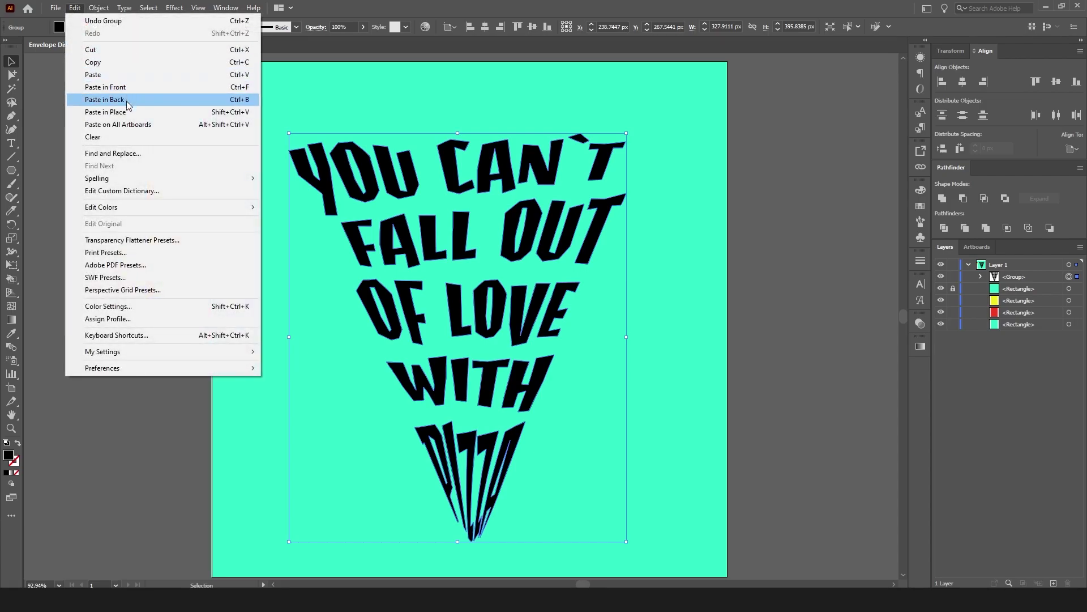
{"action": "left_click", "coordinate": [189, 112]}
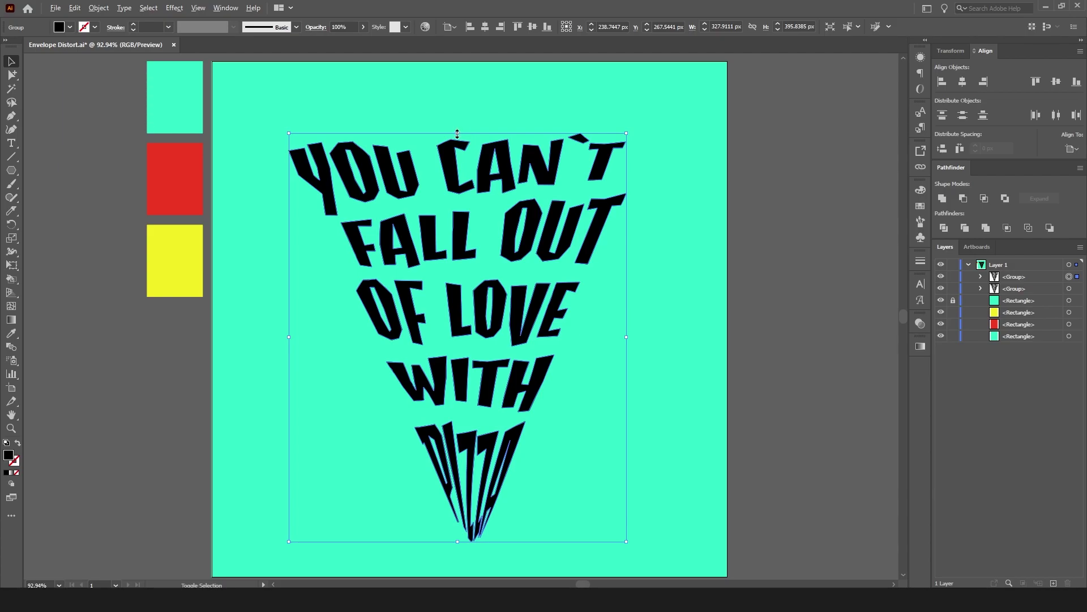
Shrink the duplicate around its centre to about 70 by 84 px and move it beneath the large lettering in the stacking order.
{"action": "left_click_drag", "start_coordinate": [457, 134], "coordinate": [467, 295]}
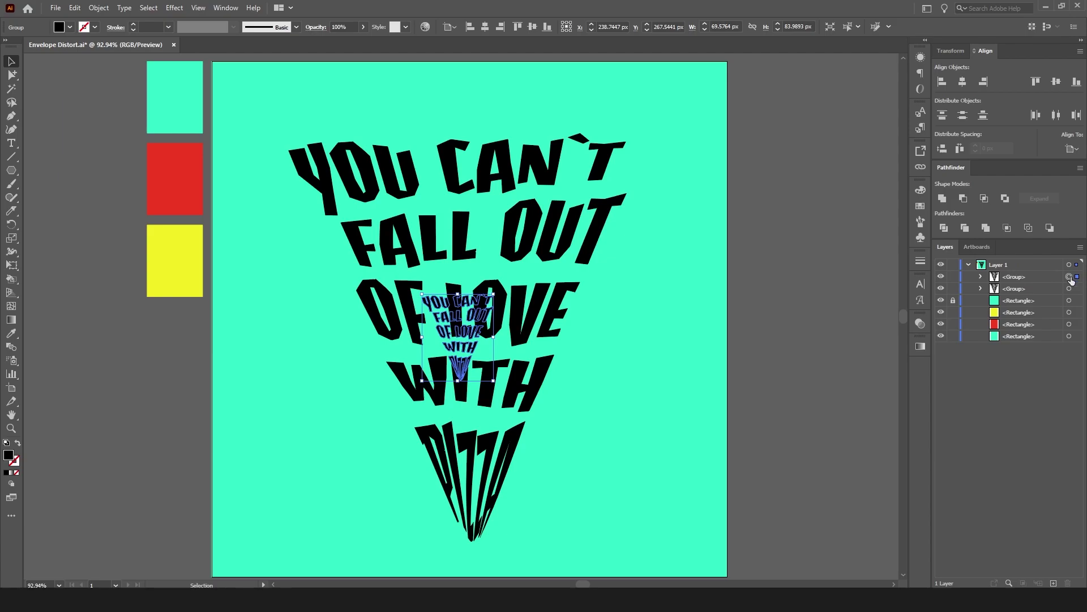
{"action": "left_click_drag", "start_coordinate": [1053, 277], "coordinate": [1056, 295]}
Sample the turquoise background colour for the small lettering and the red swatch for the large lettering with the Eyedropper.
{"action": "left_click", "coordinate": [12, 333]}
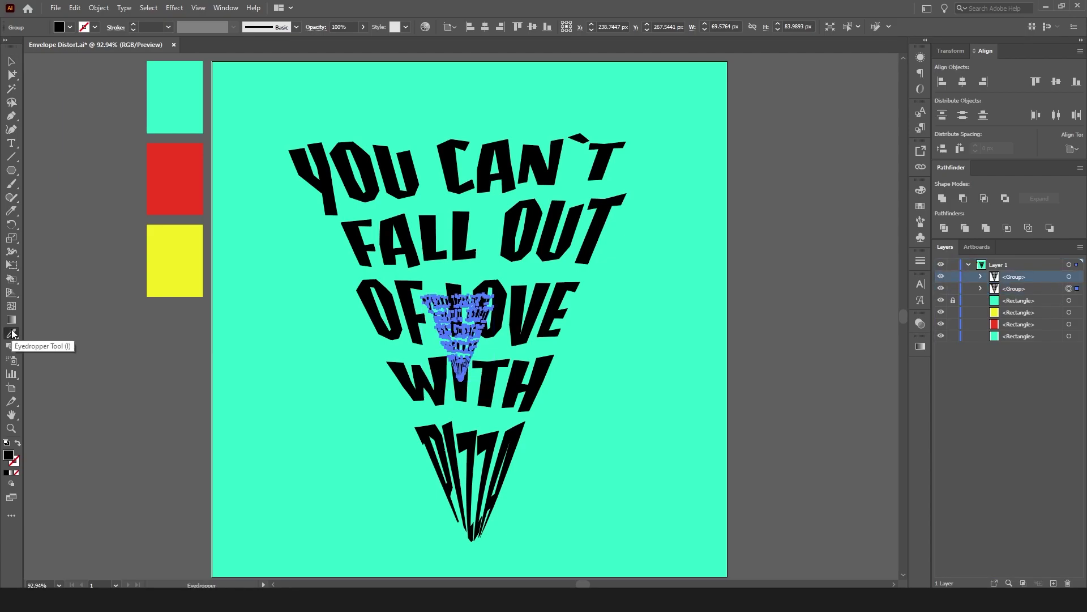
{"action": "left_click", "coordinate": [315, 306]}
{"action": "left_click", "coordinate": [13, 63]}
Set the blend spacing to Specified Steps with 200 steps for the selected large and small lettering groups.
{"action": "left_click", "coordinate": [558, 338], "text": "shift"}
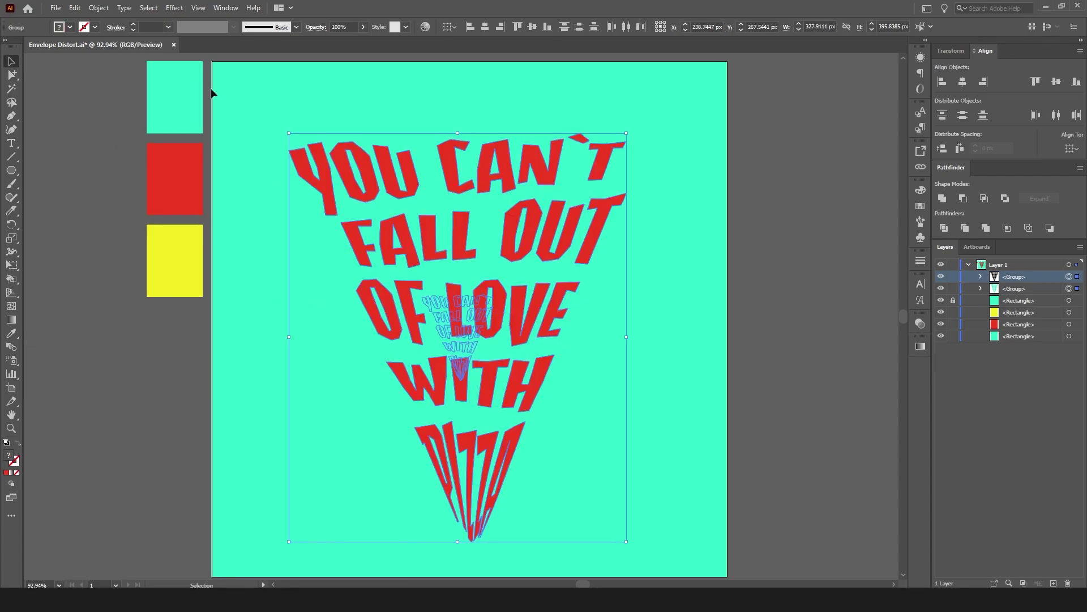
{"action": "left_click", "coordinate": [100, 9]}
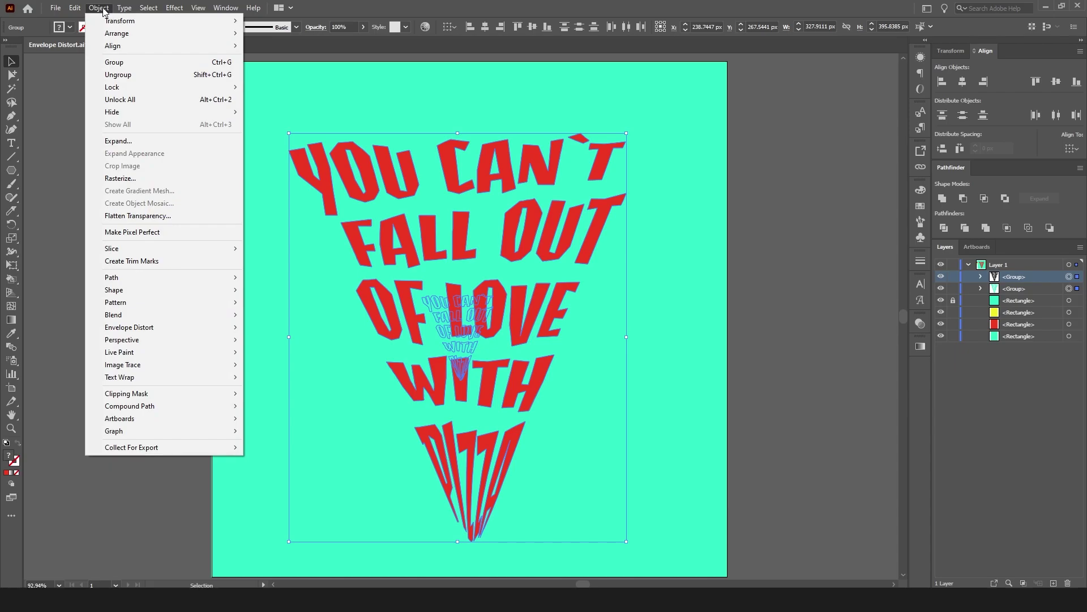
{"action": "mouse_move", "coordinate": [125, 316]}
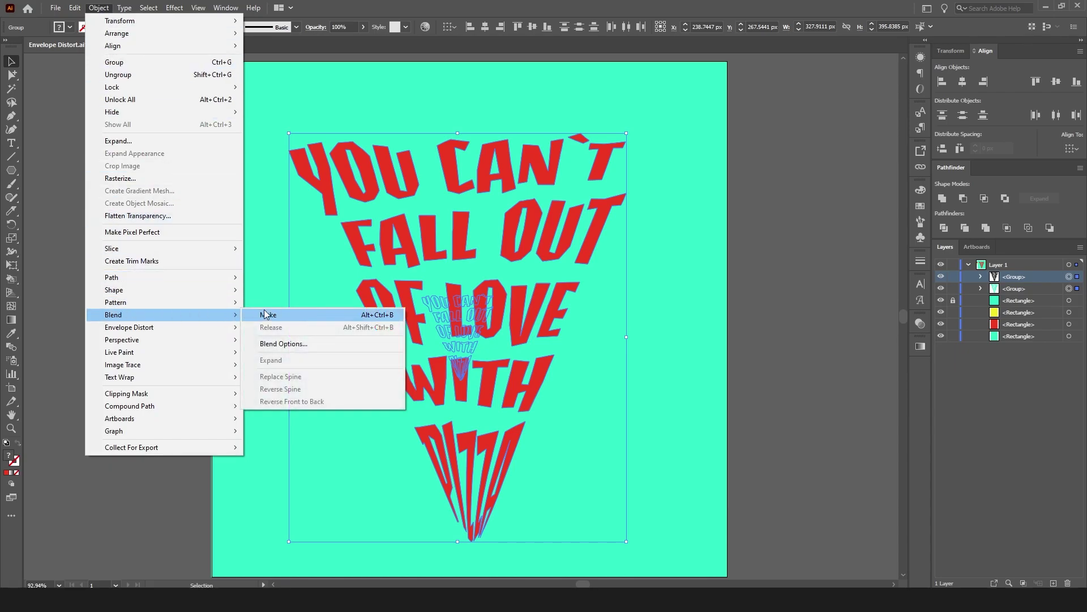
{"action": "left_click", "coordinate": [330, 347]}
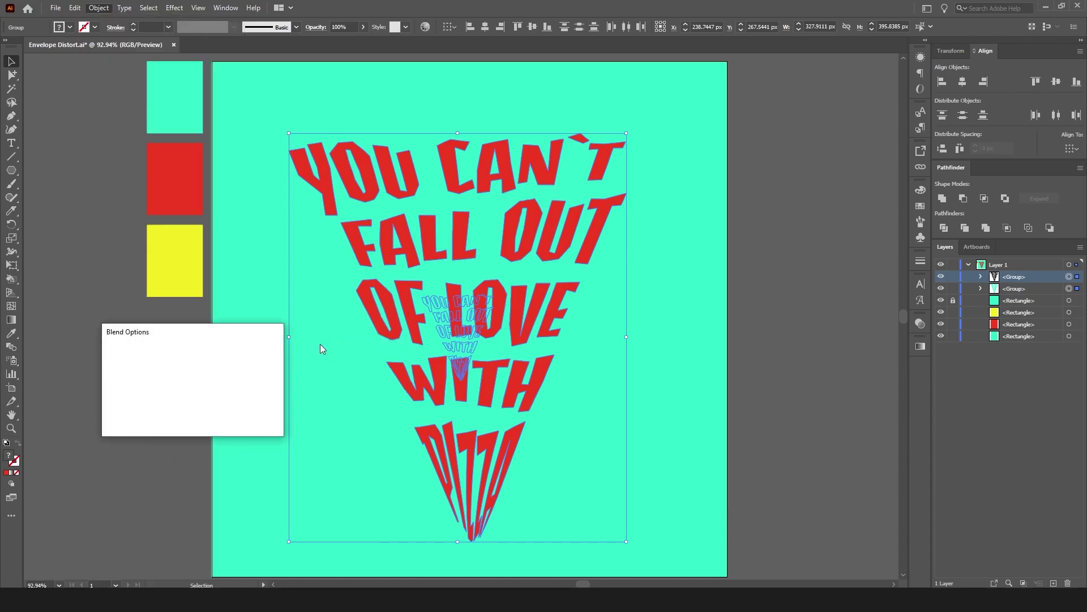
{"action": "left_click", "coordinate": [198, 360]}
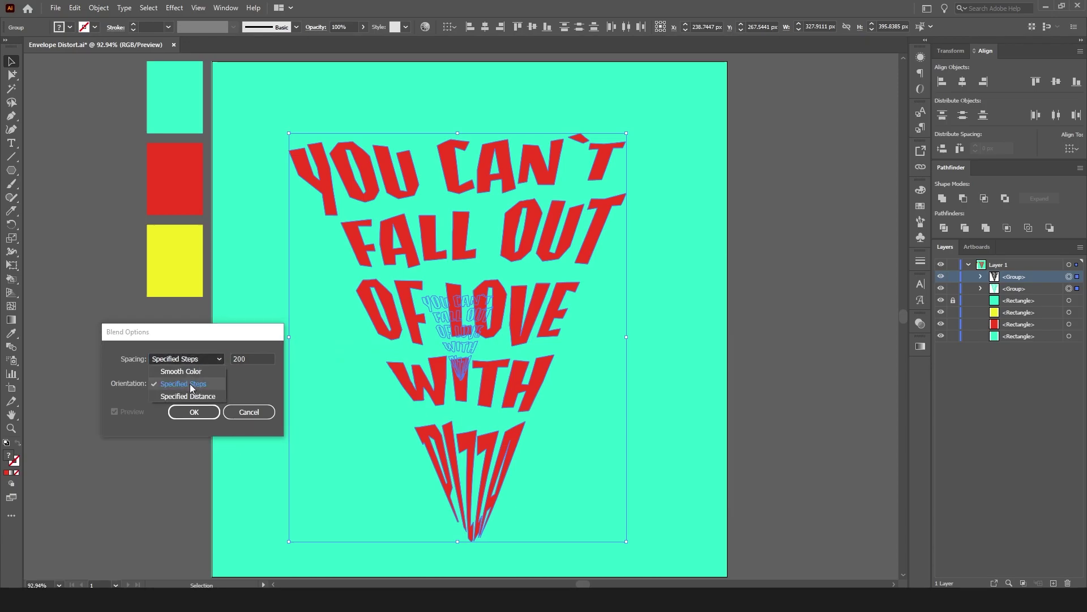
{"action": "left_click", "coordinate": [213, 388]}
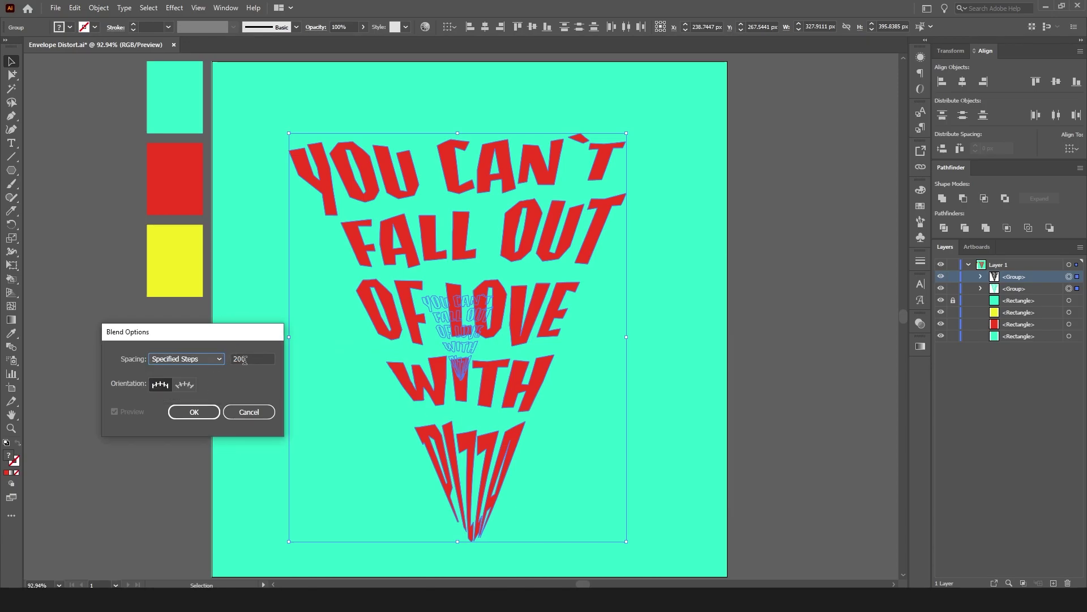
{"action": "left_click", "coordinate": [197, 415]}
Make a blend between the large red lettering and the small turquoise lettering, then deselect it.
{"action": "left_click", "coordinate": [98, 7]}
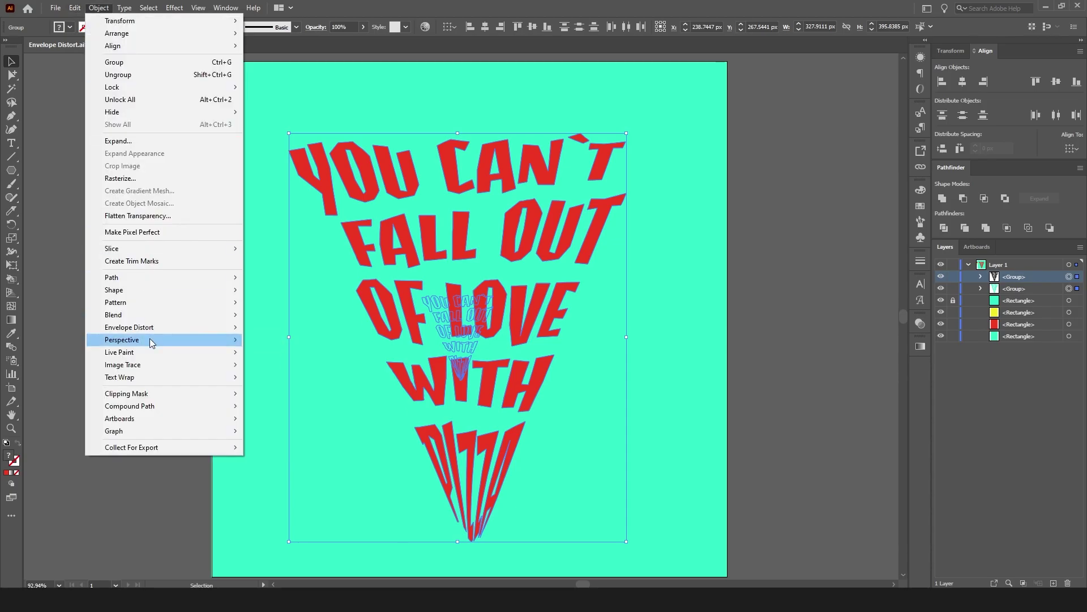
{"action": "mouse_move", "coordinate": [153, 315]}
{"action": "left_click", "coordinate": [321, 315]}
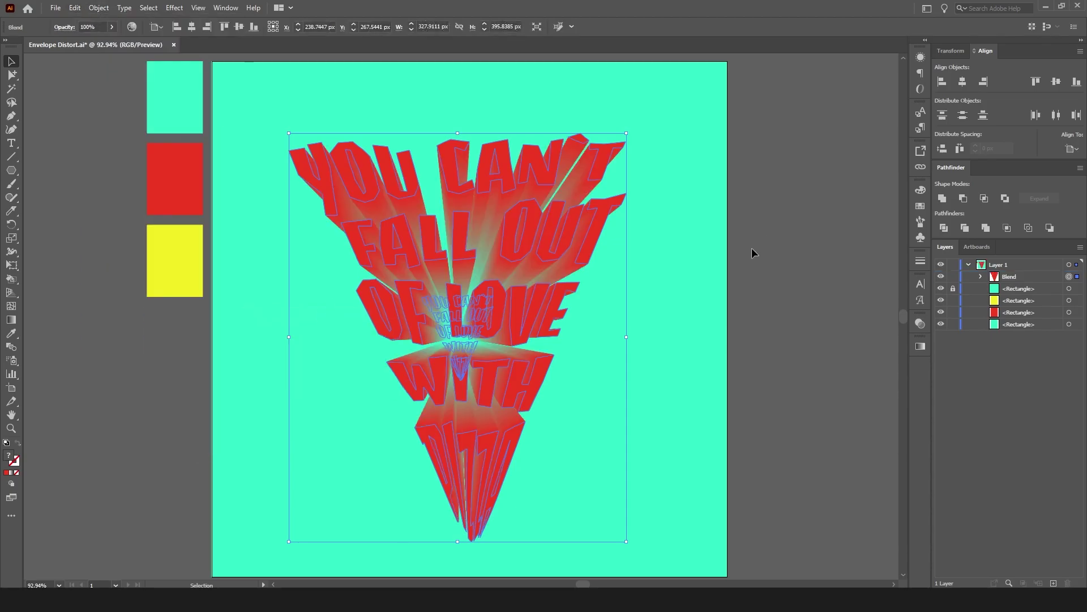
{"action": "left_click", "coordinate": [712, 261]}
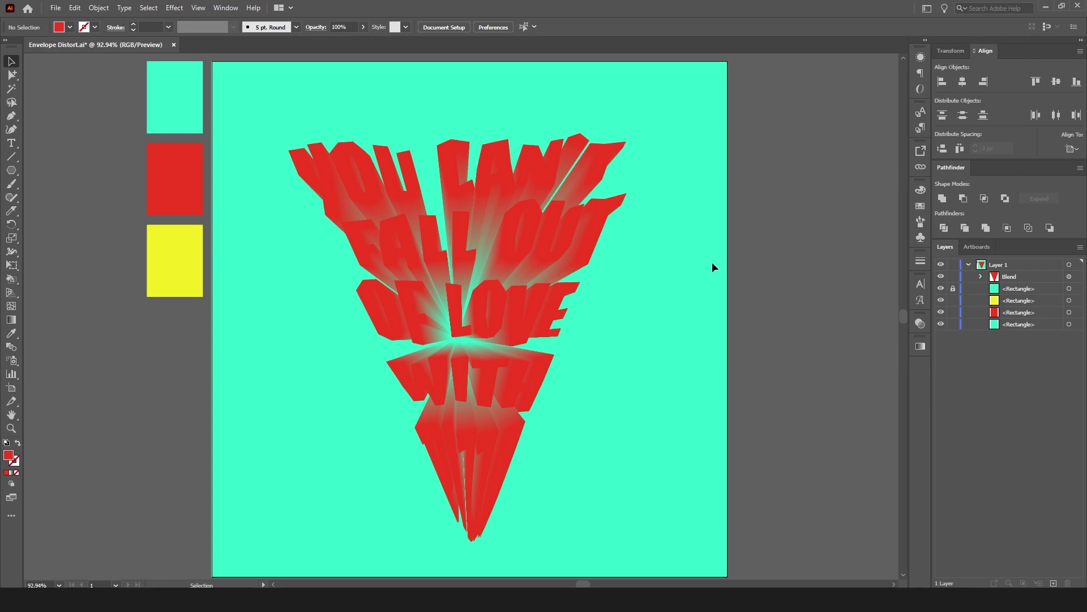
Isolate the blend, copy its large red lettering group, and exit isolation mode.
{"action": "left_click", "coordinate": [490, 312]}
{"action": "double_click", "coordinate": [490, 318]}
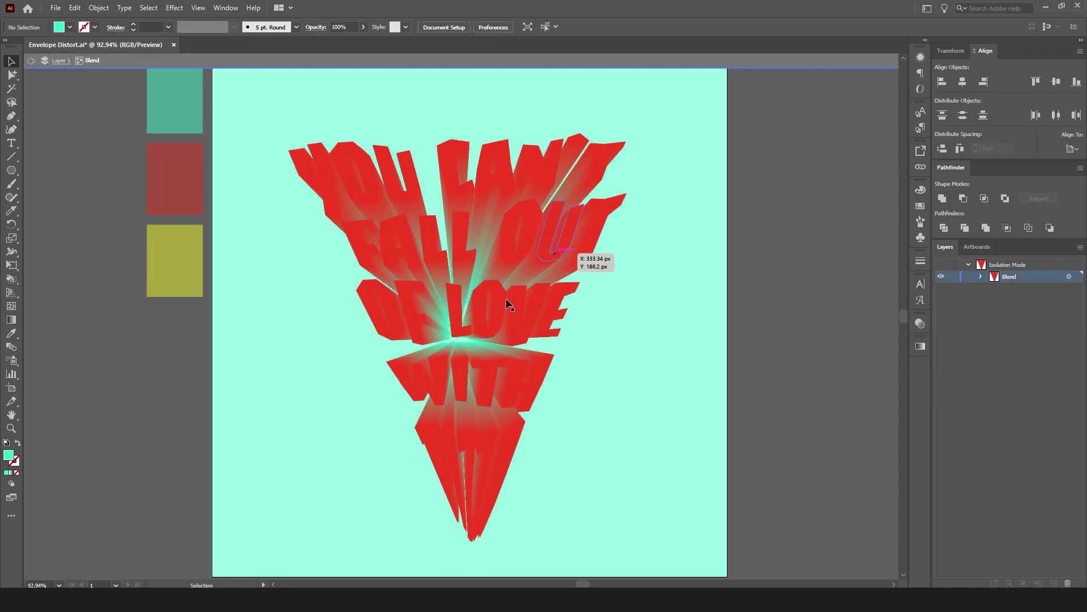
{"action": "left_click", "coordinate": [513, 242]}
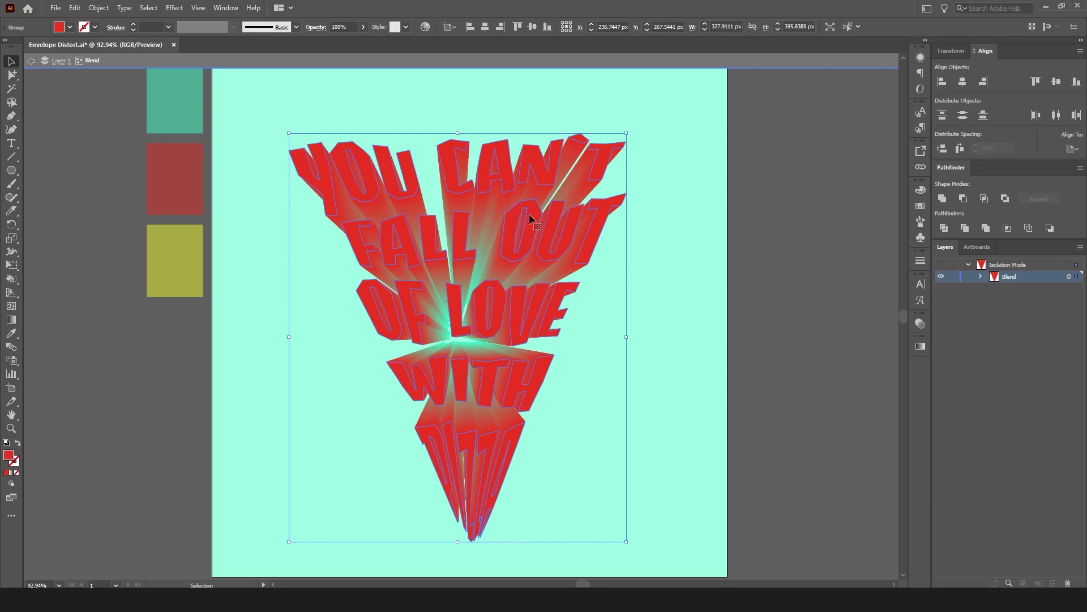
{"action": "left_click", "coordinate": [76, 8]}
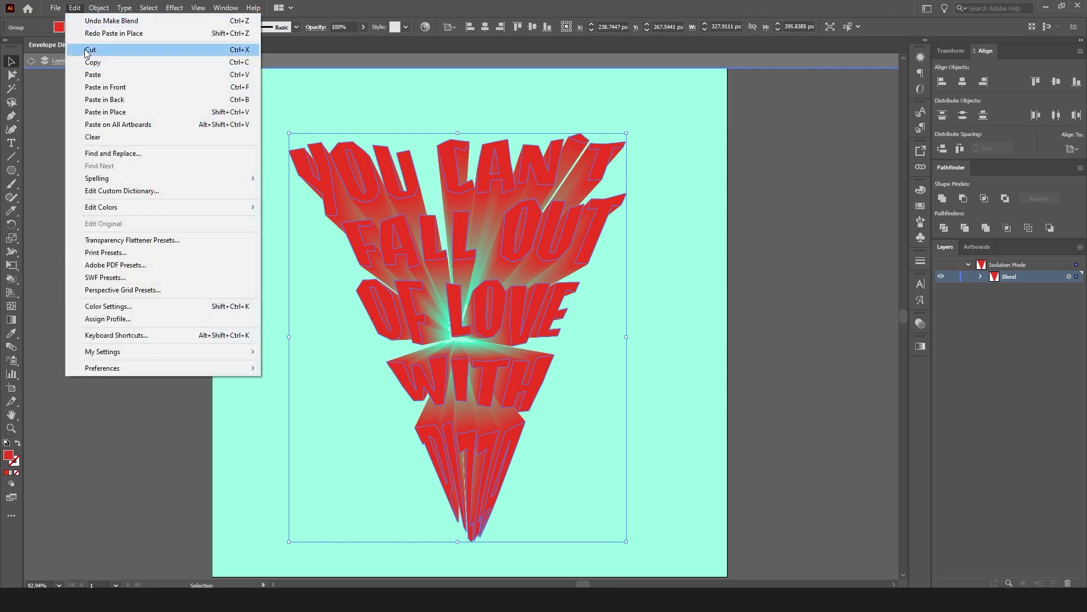
{"action": "left_click", "coordinate": [92, 63]}
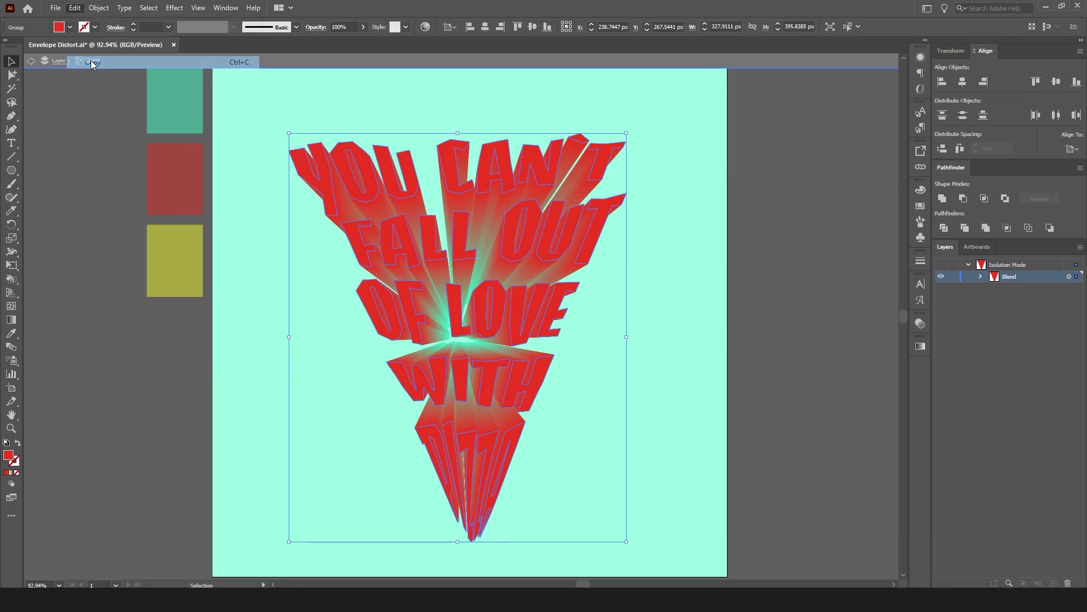
{"action": "left_click", "coordinate": [393, 120]}
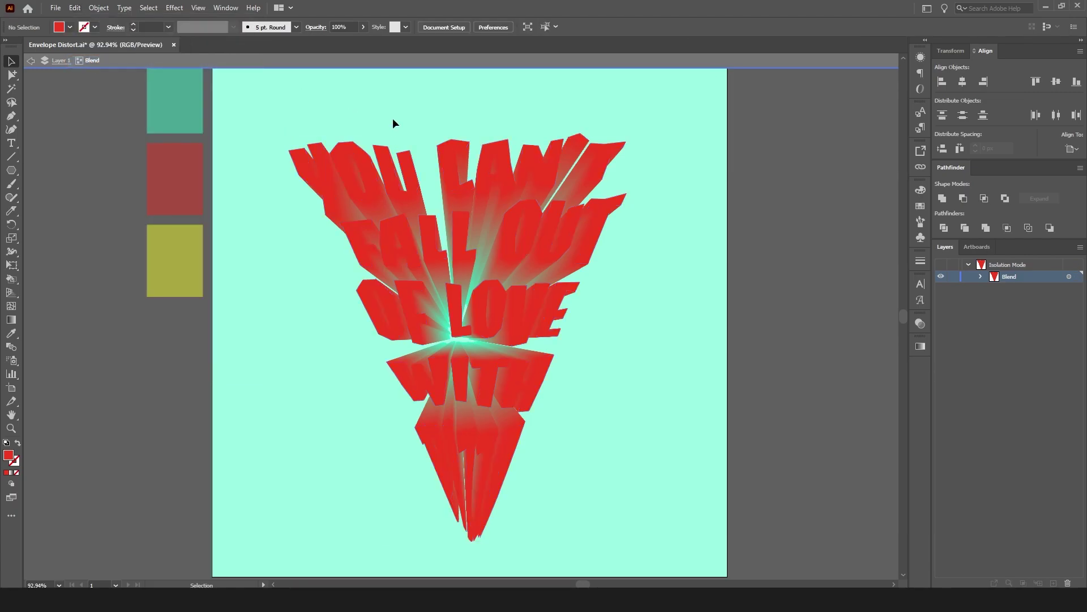
{"action": "left_click", "coordinate": [31, 61]}
{"action": "left_click", "coordinate": [31, 61]}
Paste the copied lettering in place above the blend and colour it with the yellow swatch using the Eyedropper.
{"action": "left_click", "coordinate": [99, 8]}
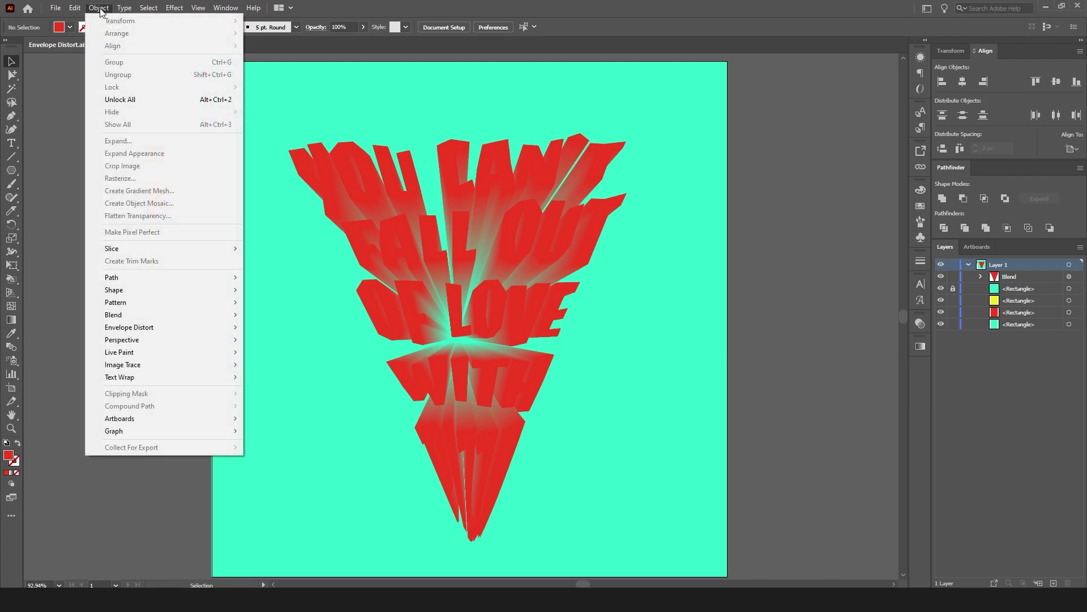
{"action": "mouse_move", "coordinate": [75, 8]}
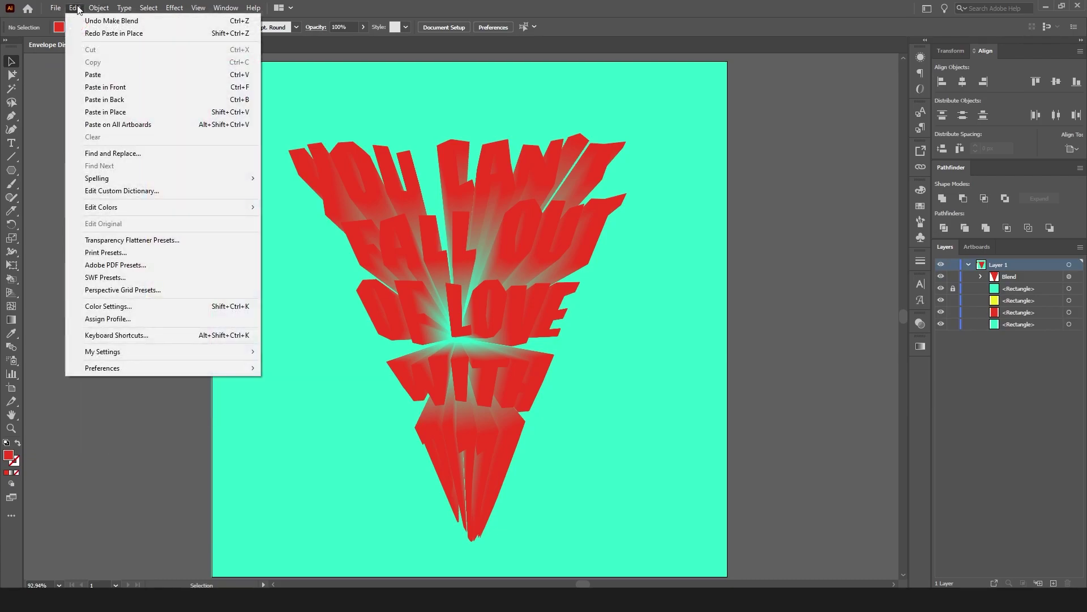
{"action": "left_click", "coordinate": [116, 112]}
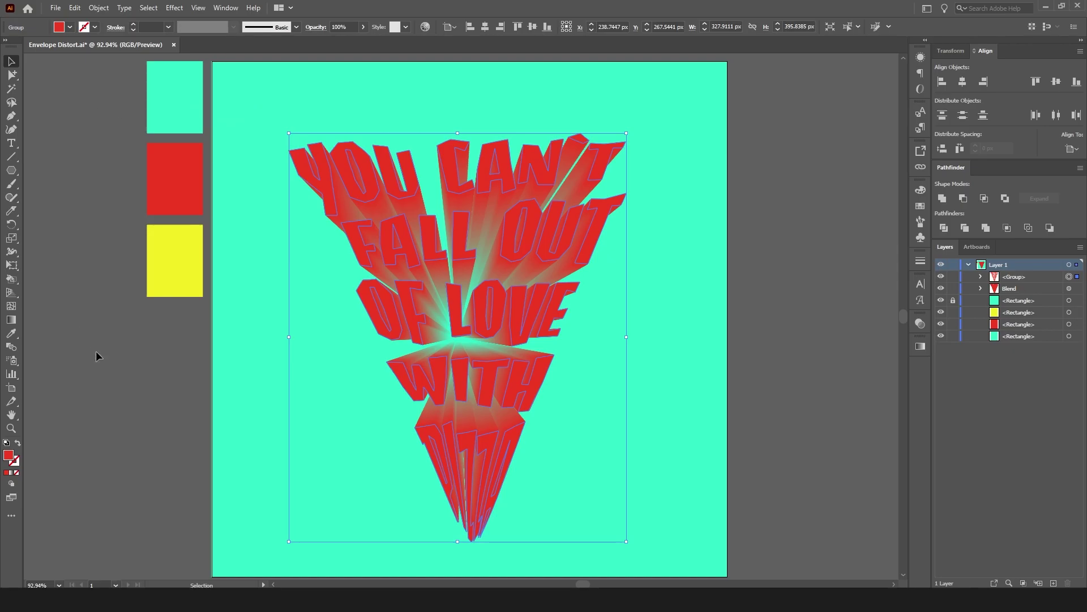
{"action": "left_click", "coordinate": [11, 334]}
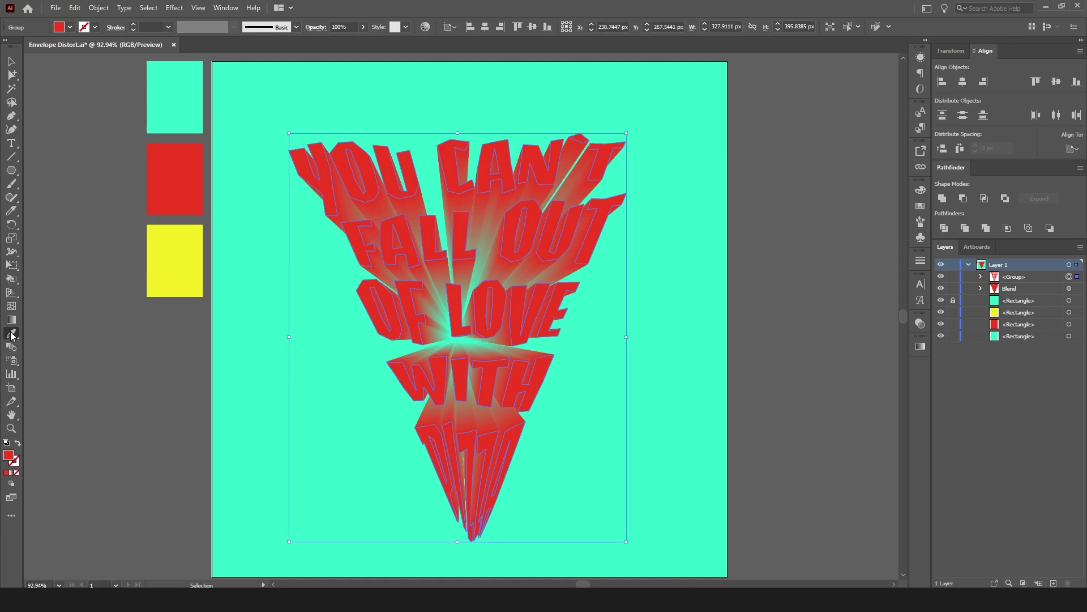
{"action": "left_click", "coordinate": [170, 249]}
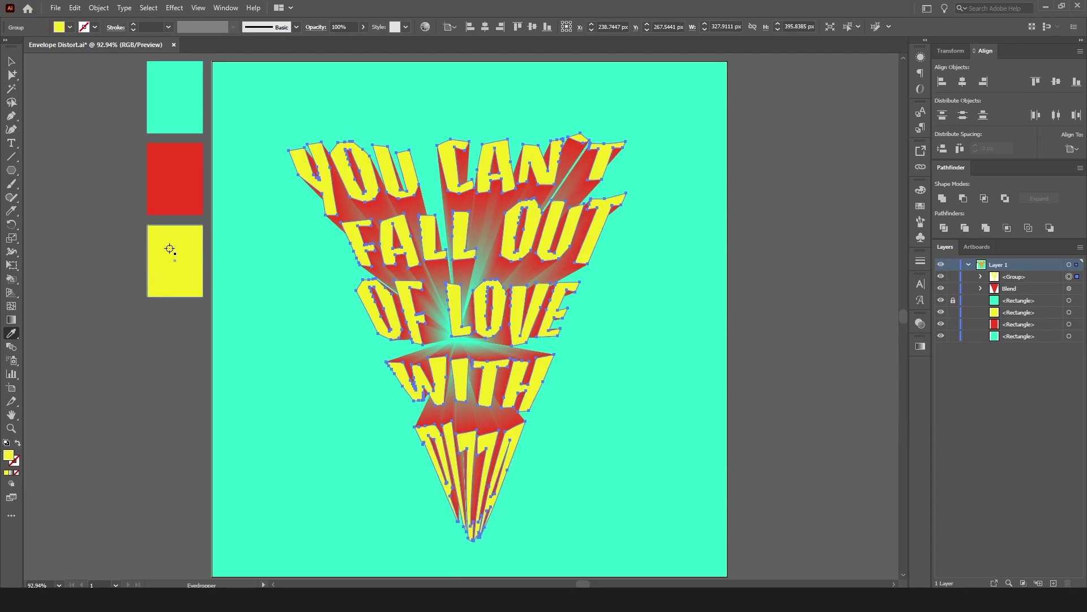